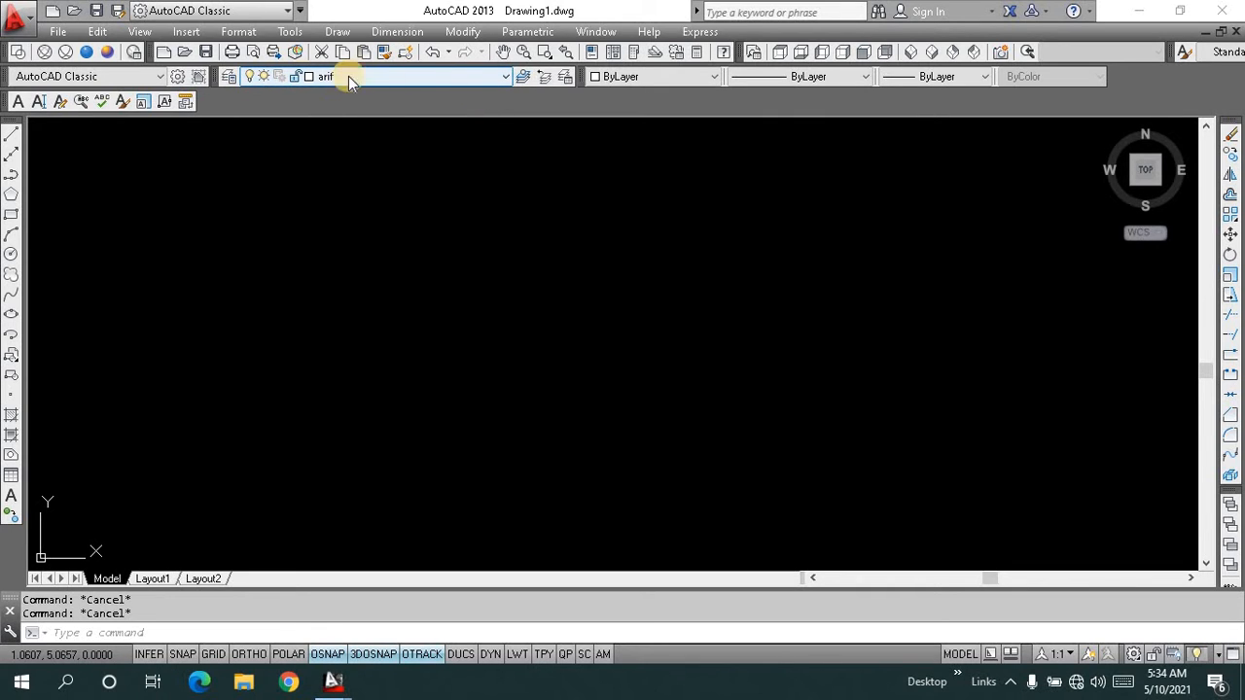
- Hide the Layers toolbar and show it again
right_click(528, 66)
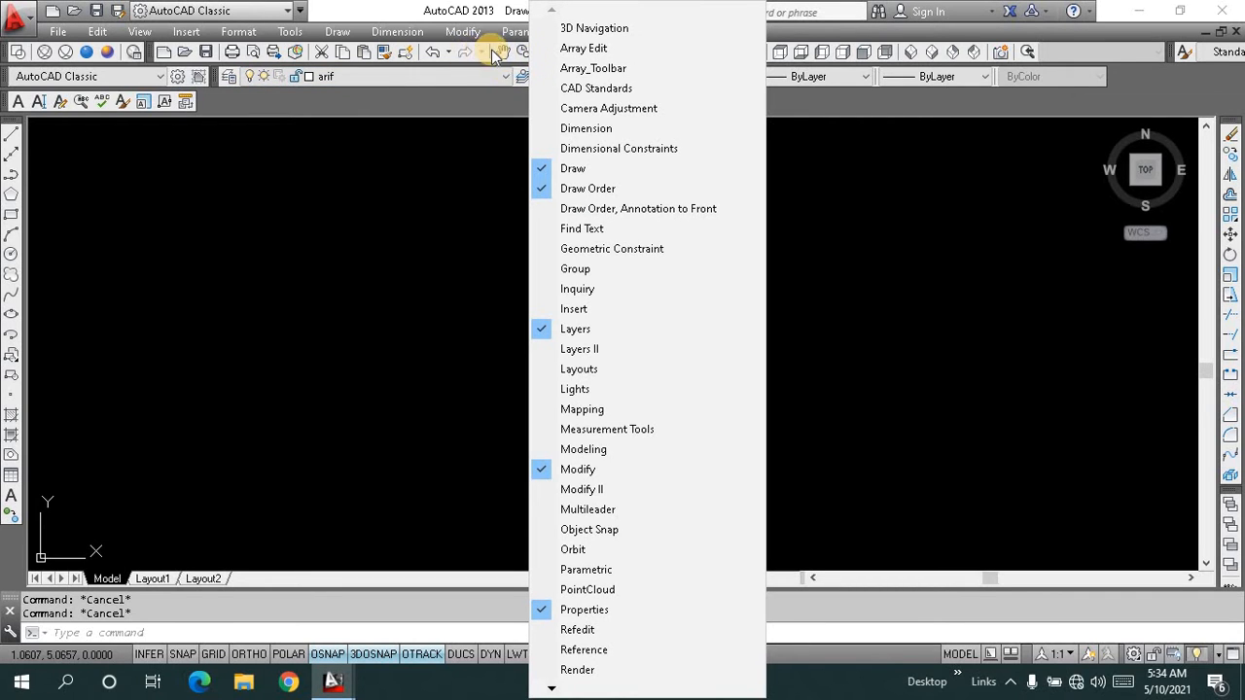
click(593, 330)
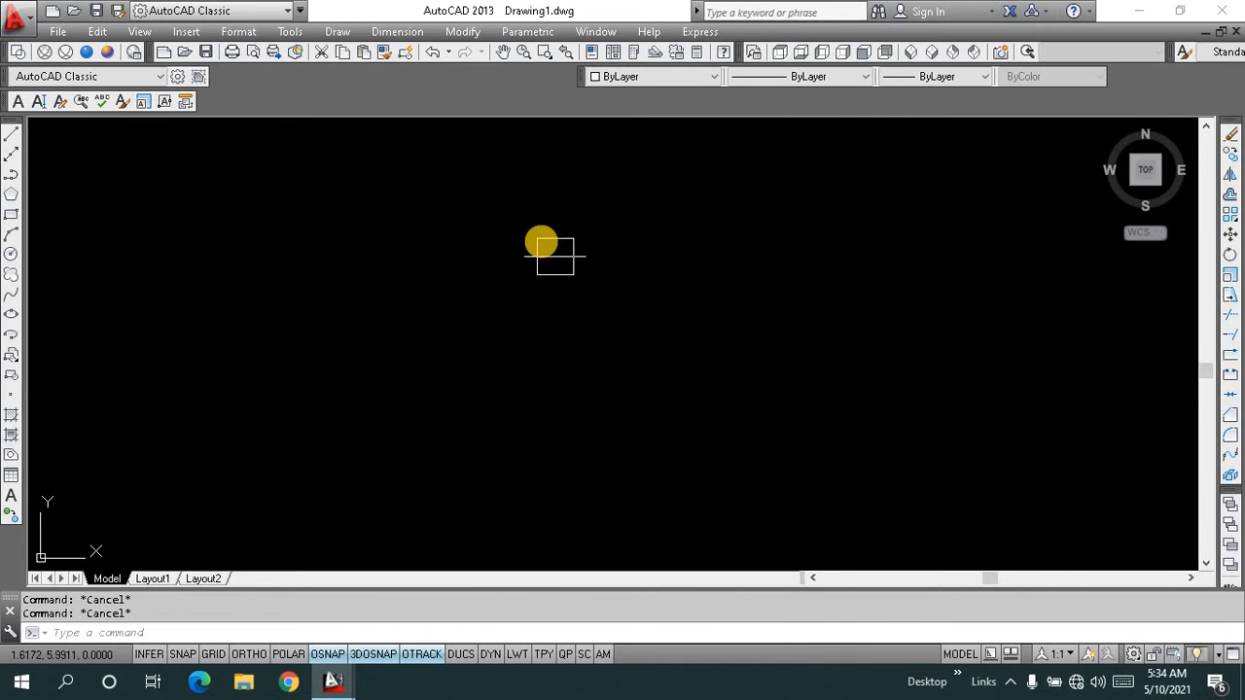
right_click(512, 97)
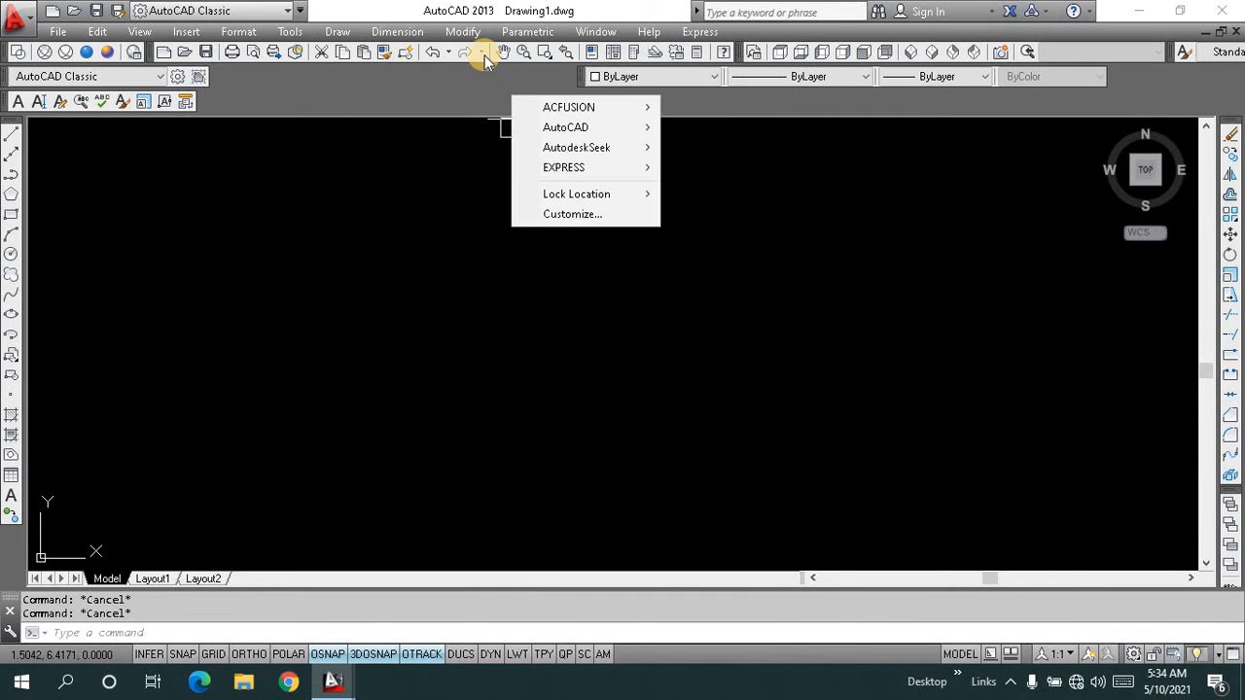
right_click(485, 55)
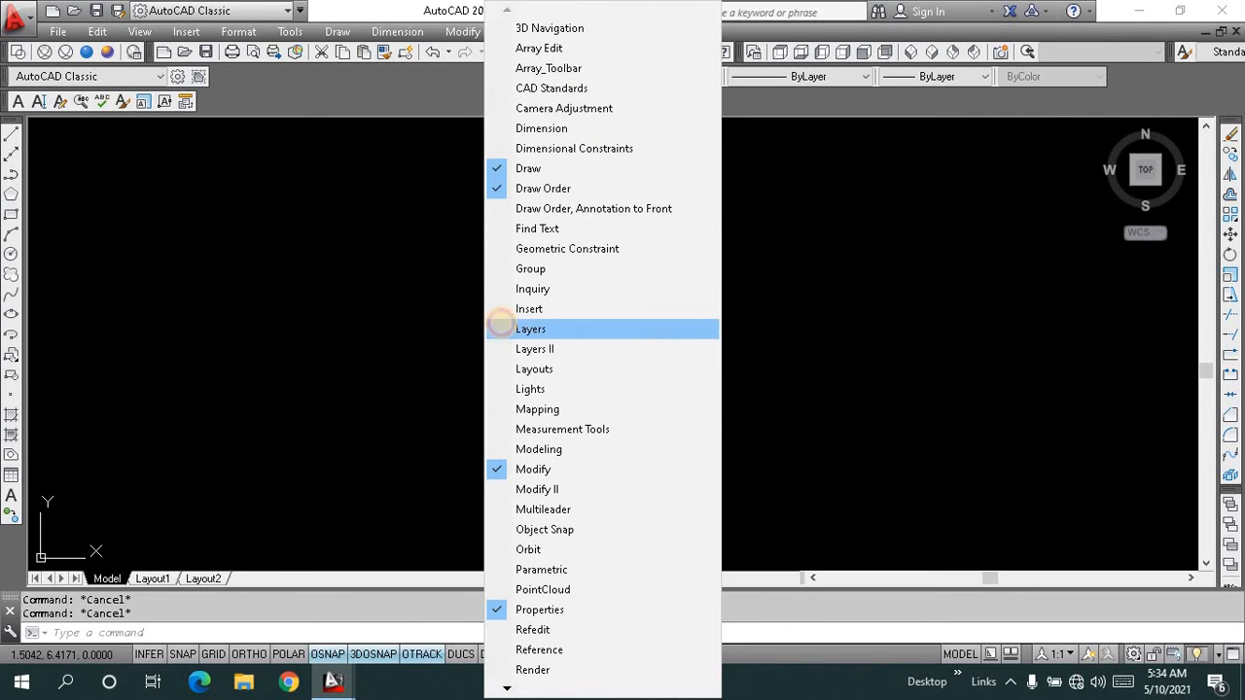
click(504, 331)
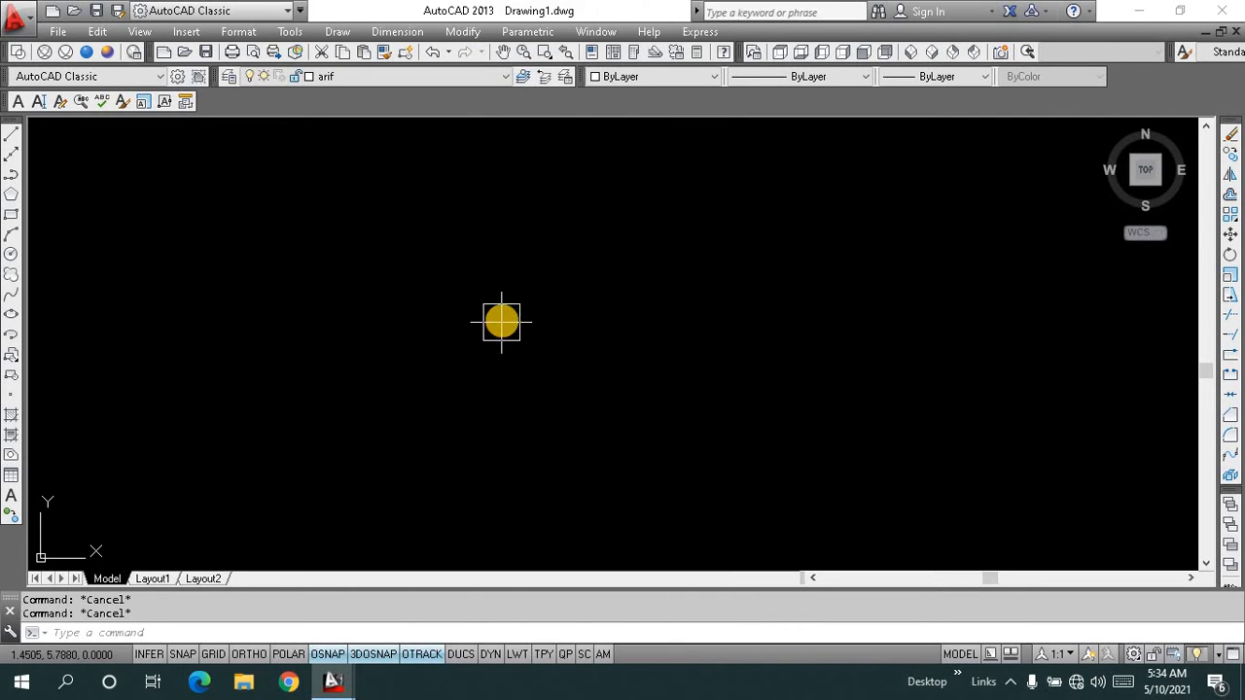
- Switch the current layer to 0 and back to the other existing layer
click(506, 76)
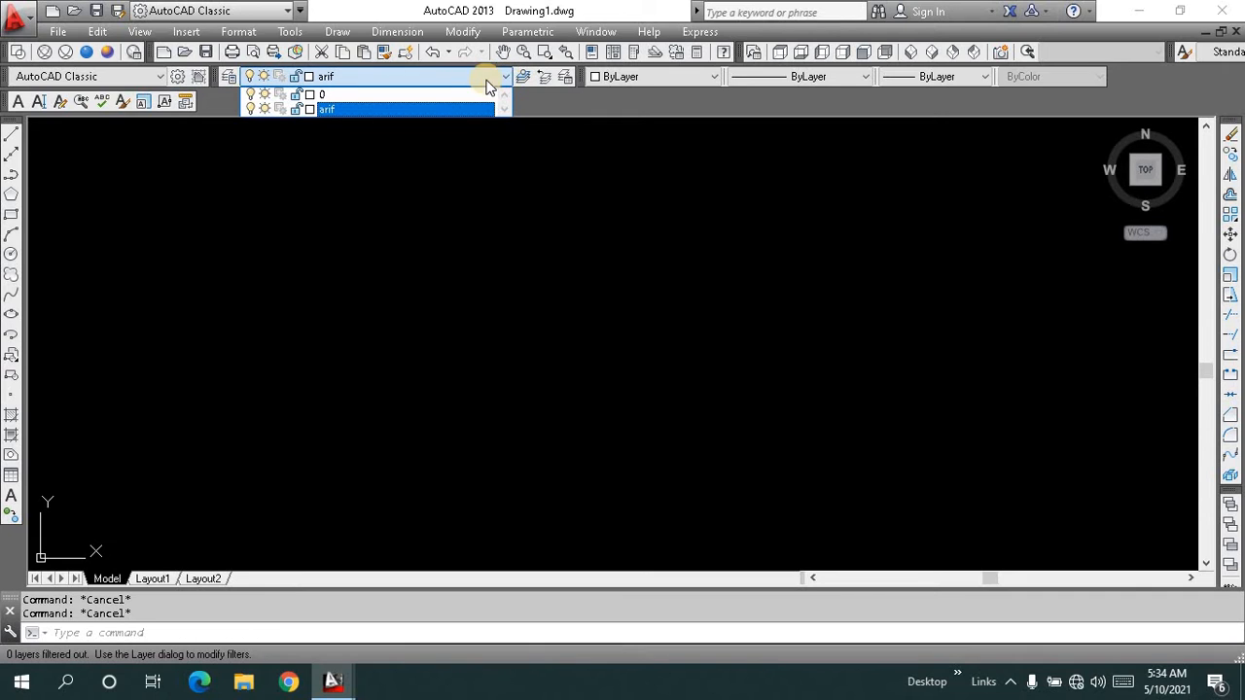
click(464, 94)
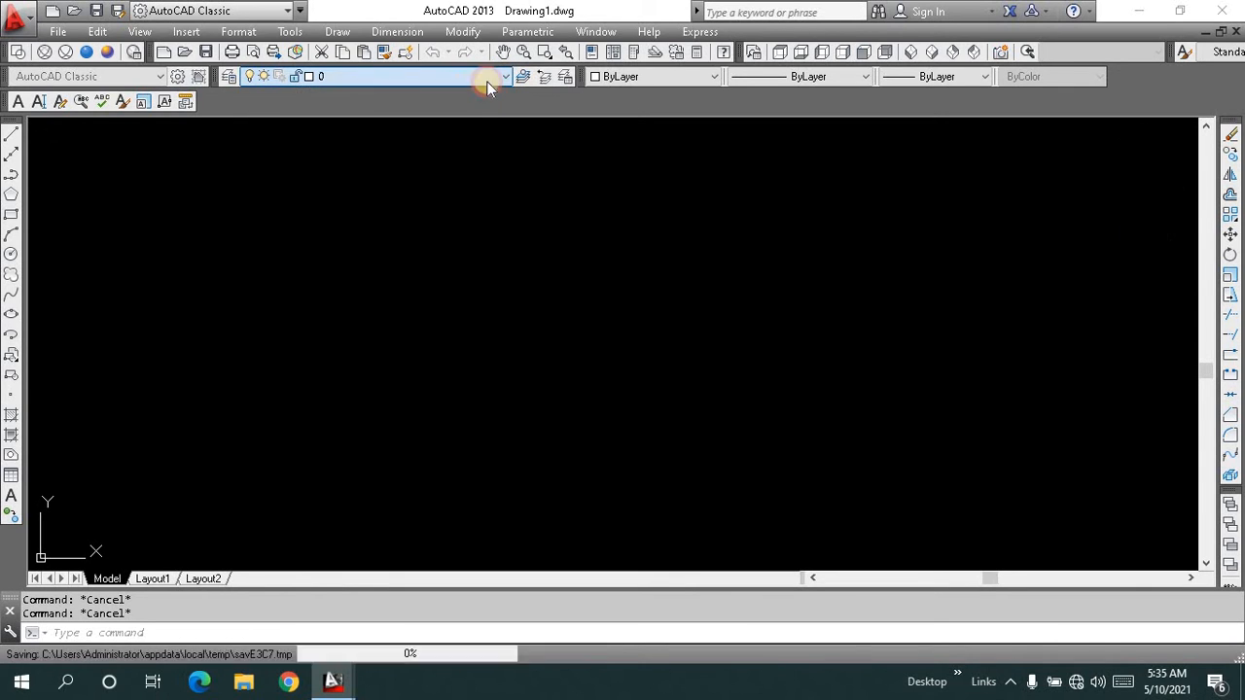
click(486, 76)
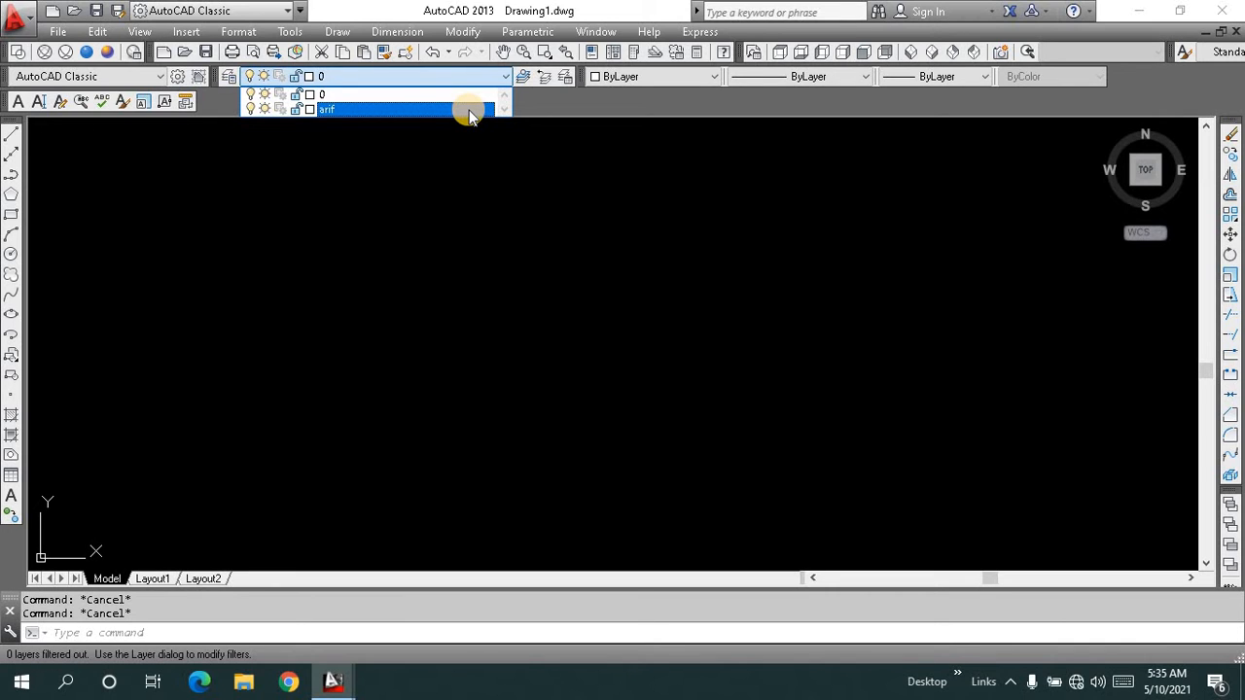
click(471, 109)
click(488, 78)
click(488, 82)
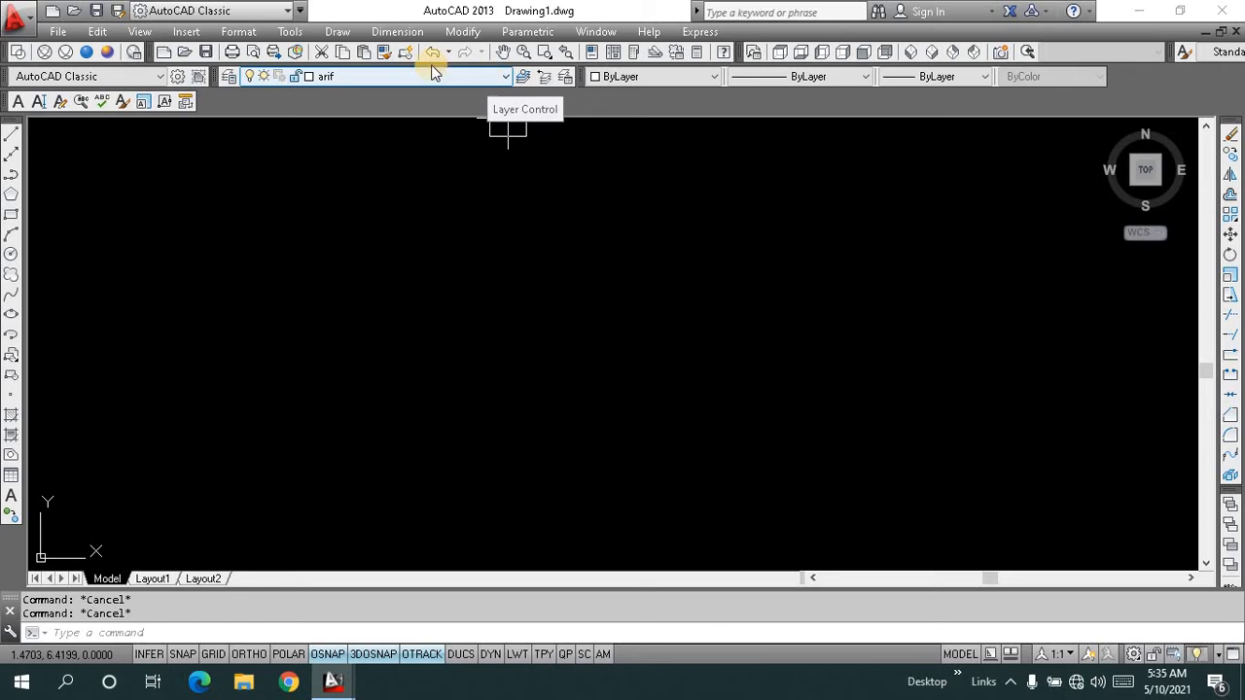
- Create a new layer in the Layer Properties Manager, name it with a person's first name and make it current
click(229, 76)
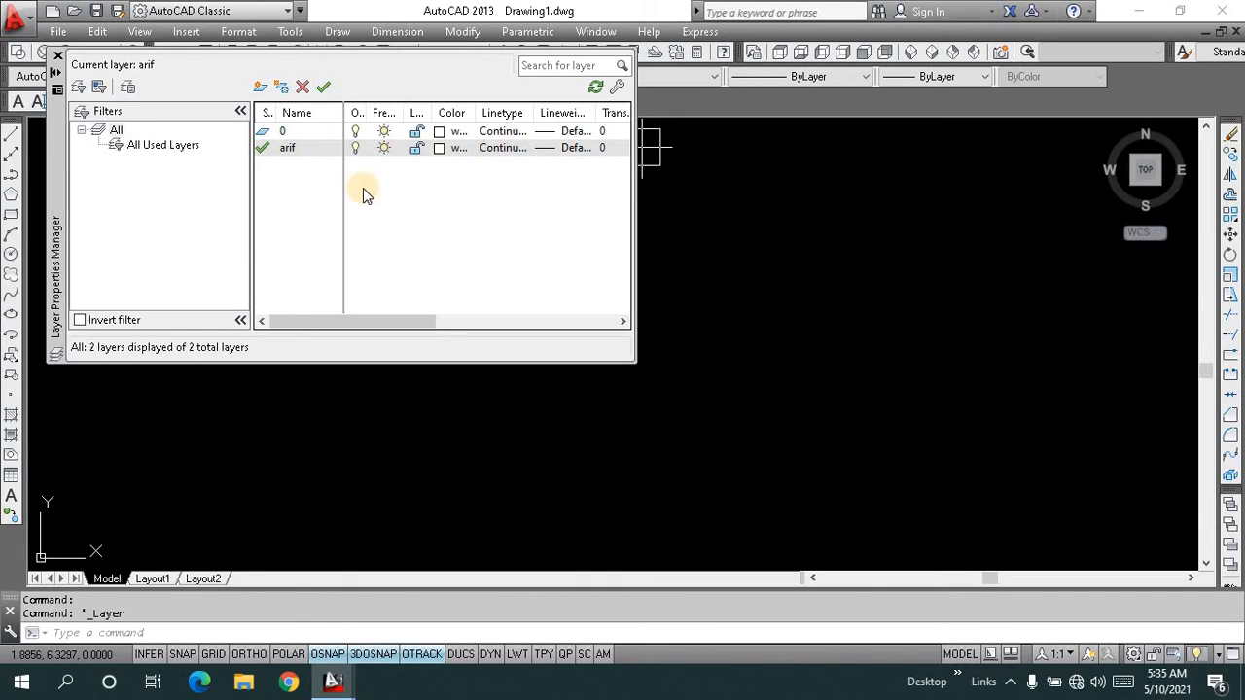
click(260, 89)
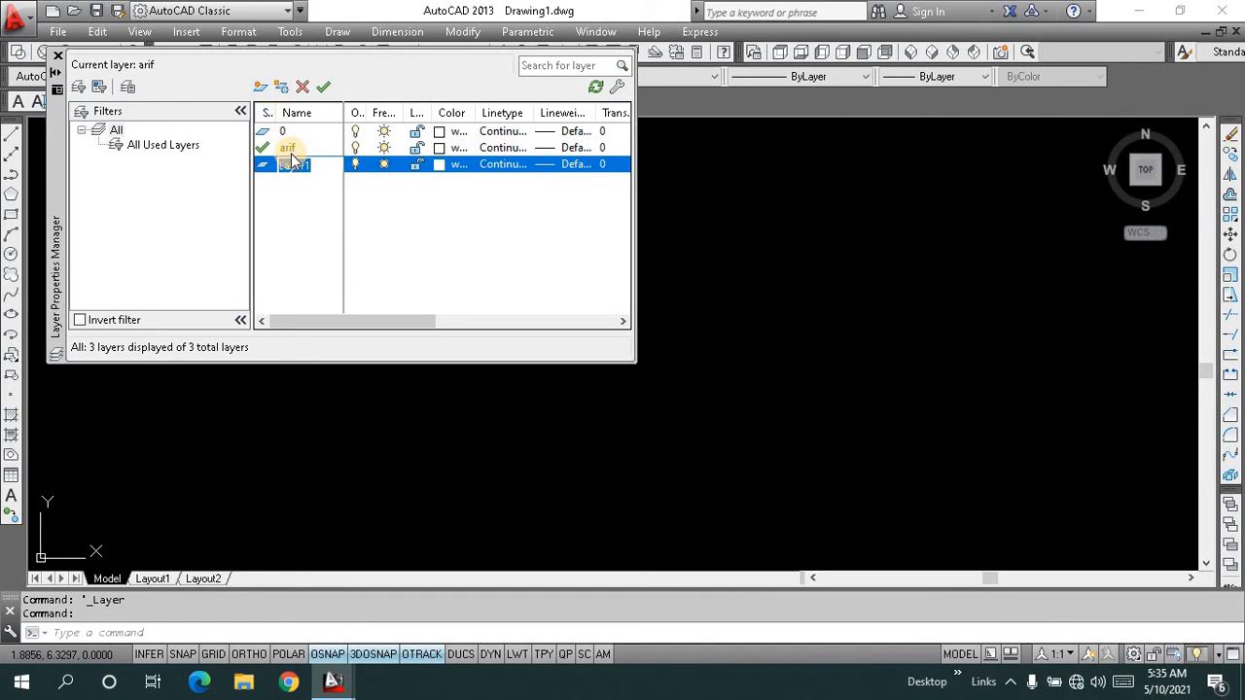
click(322, 165)
double_click(323, 164)
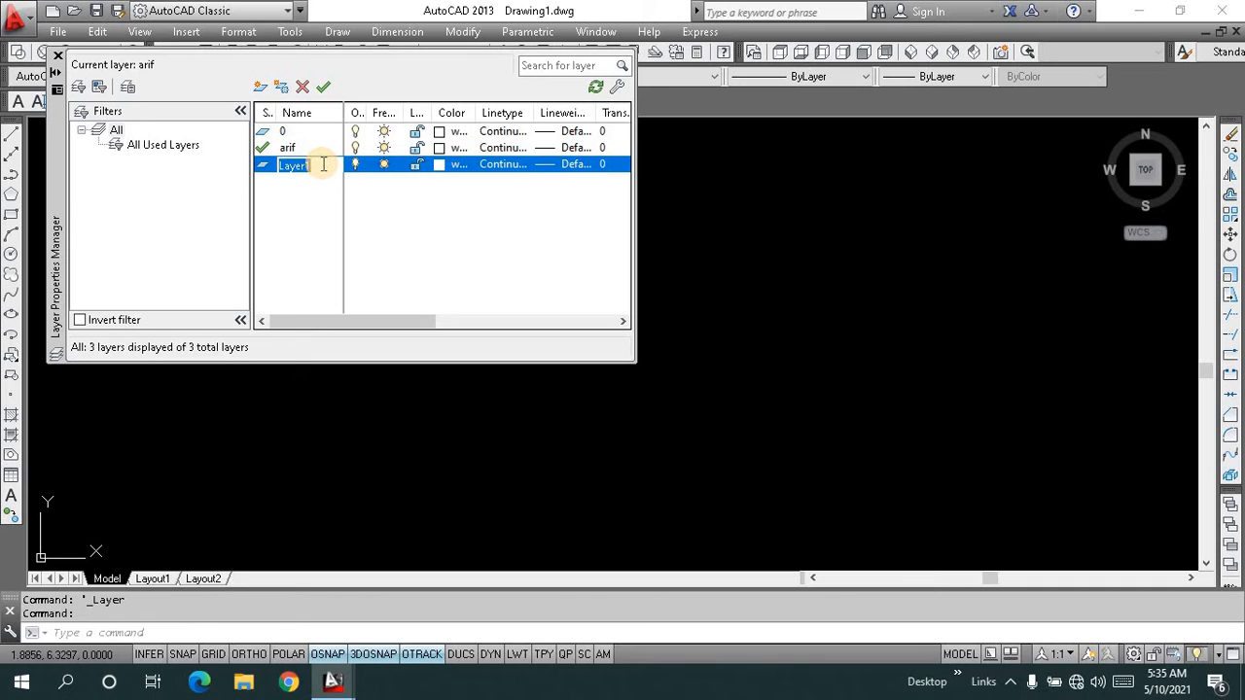
text(wasif)
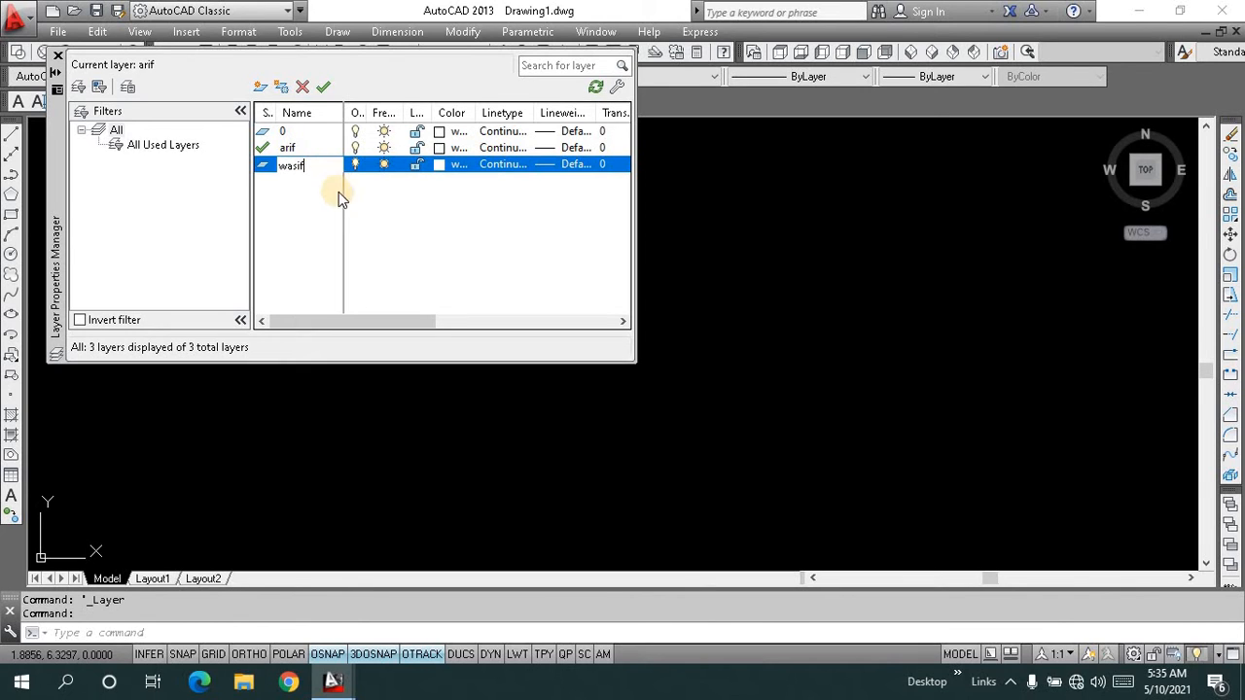
click(325, 97)
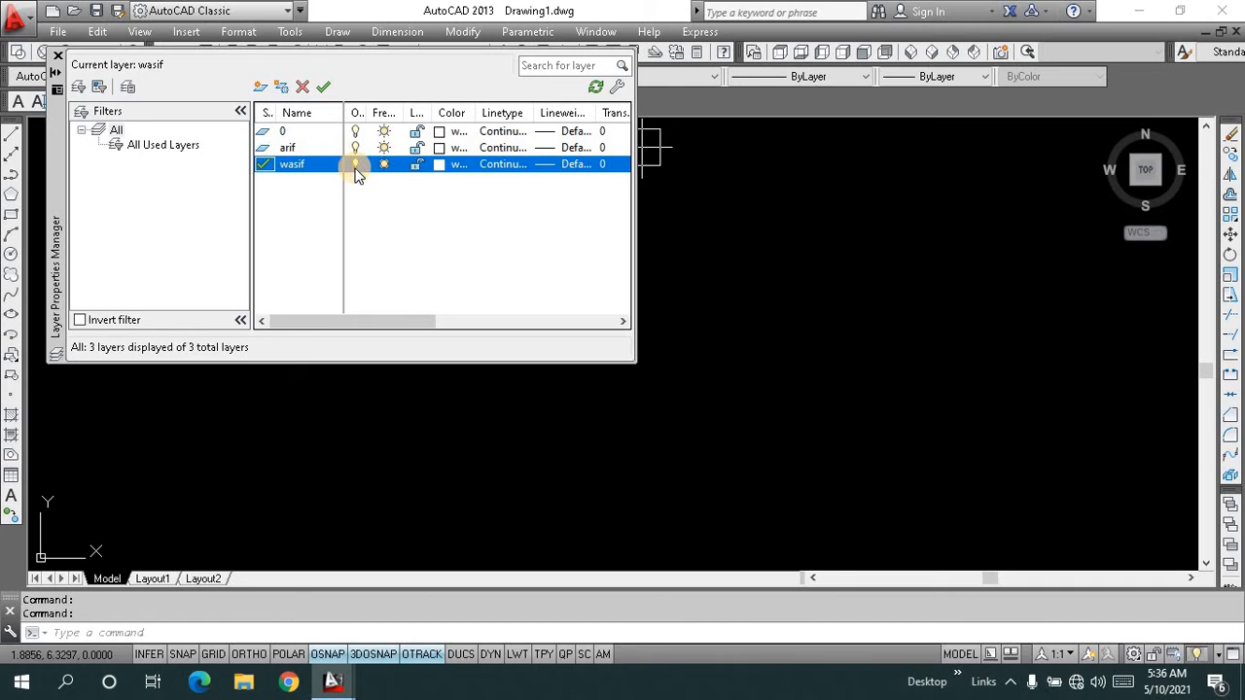
- Turn off all three layers, including the current one
click(356, 166)
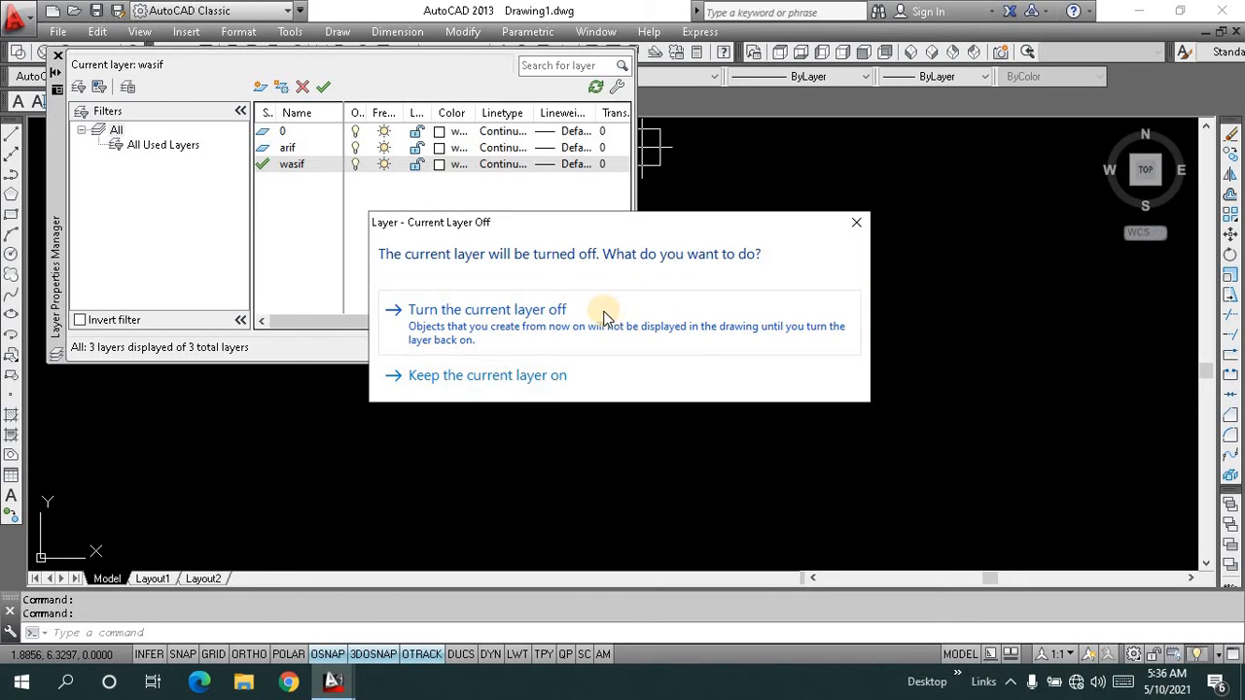
click(554, 317)
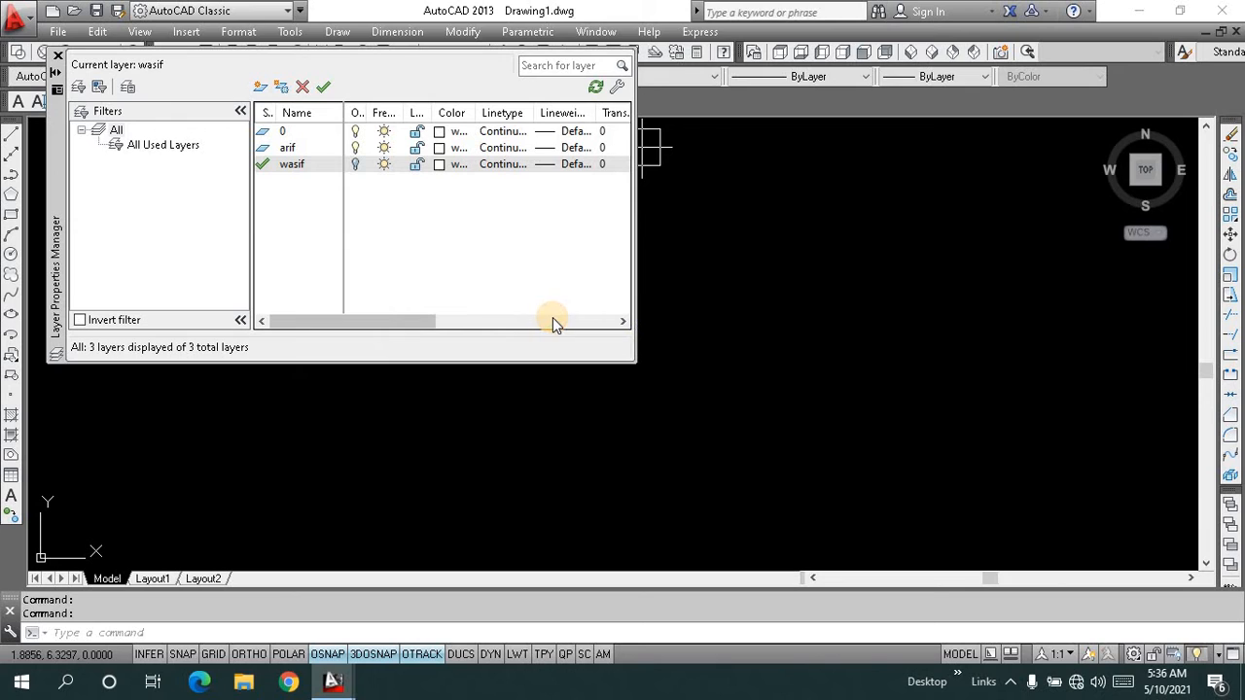
click(358, 133)
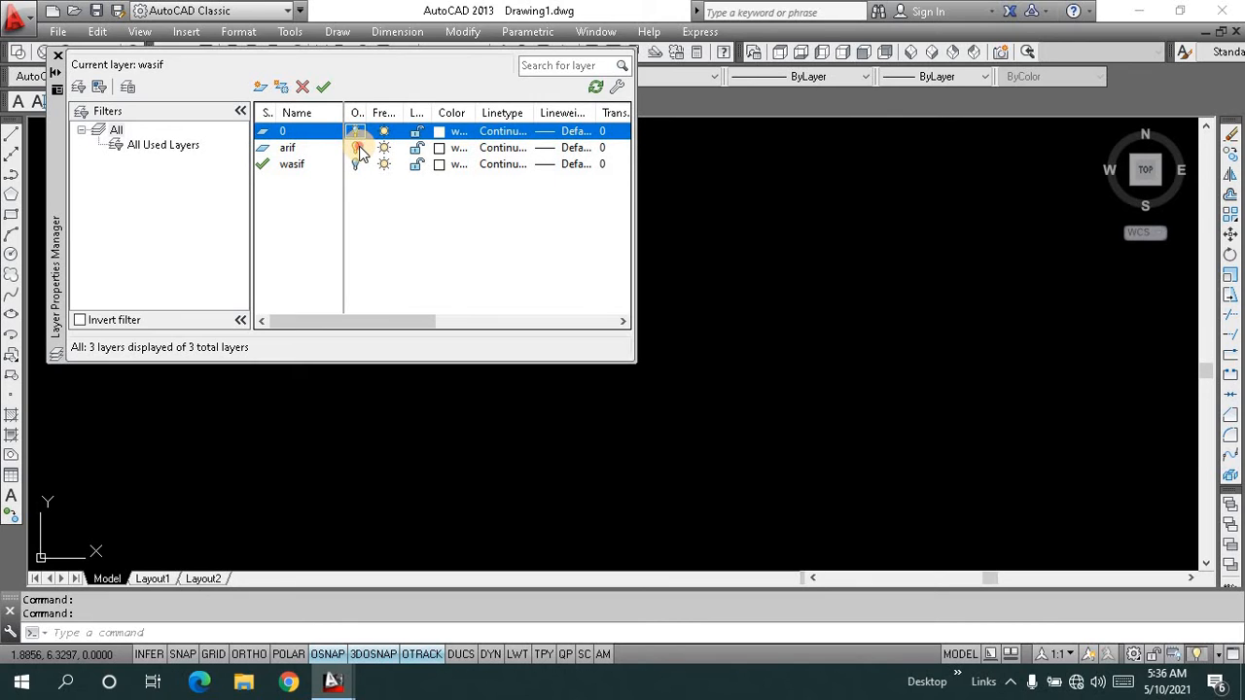
click(357, 148)
click(377, 163)
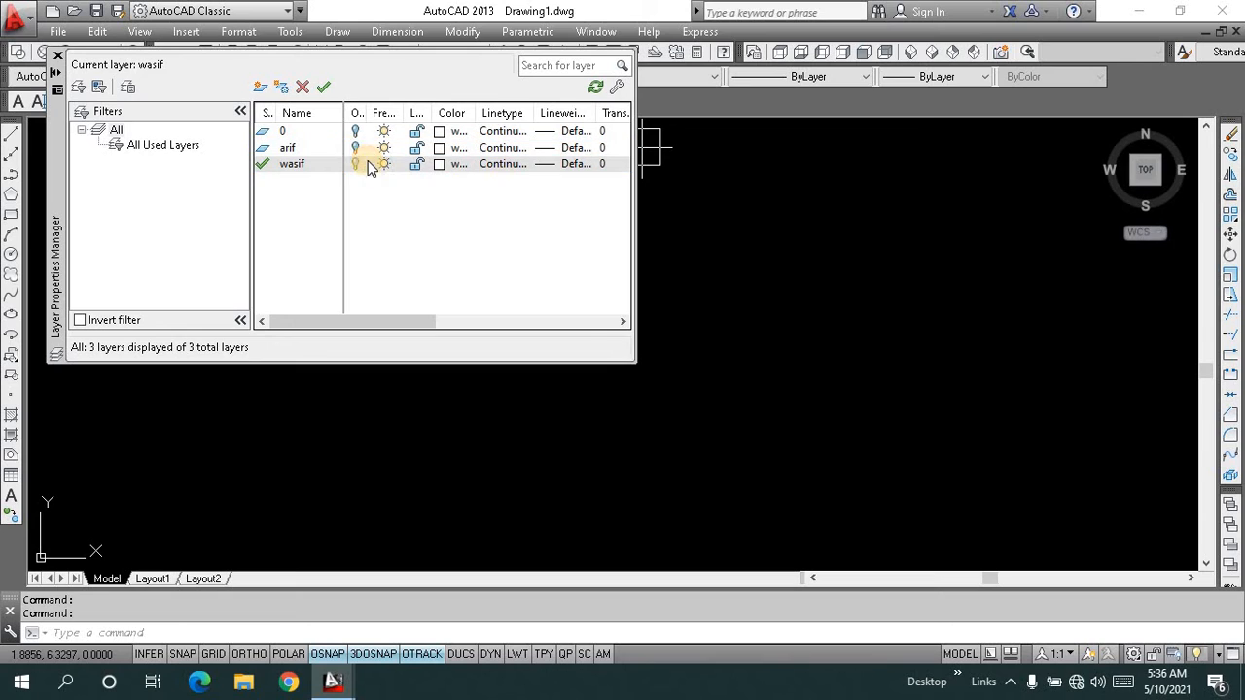
click(773, 238)
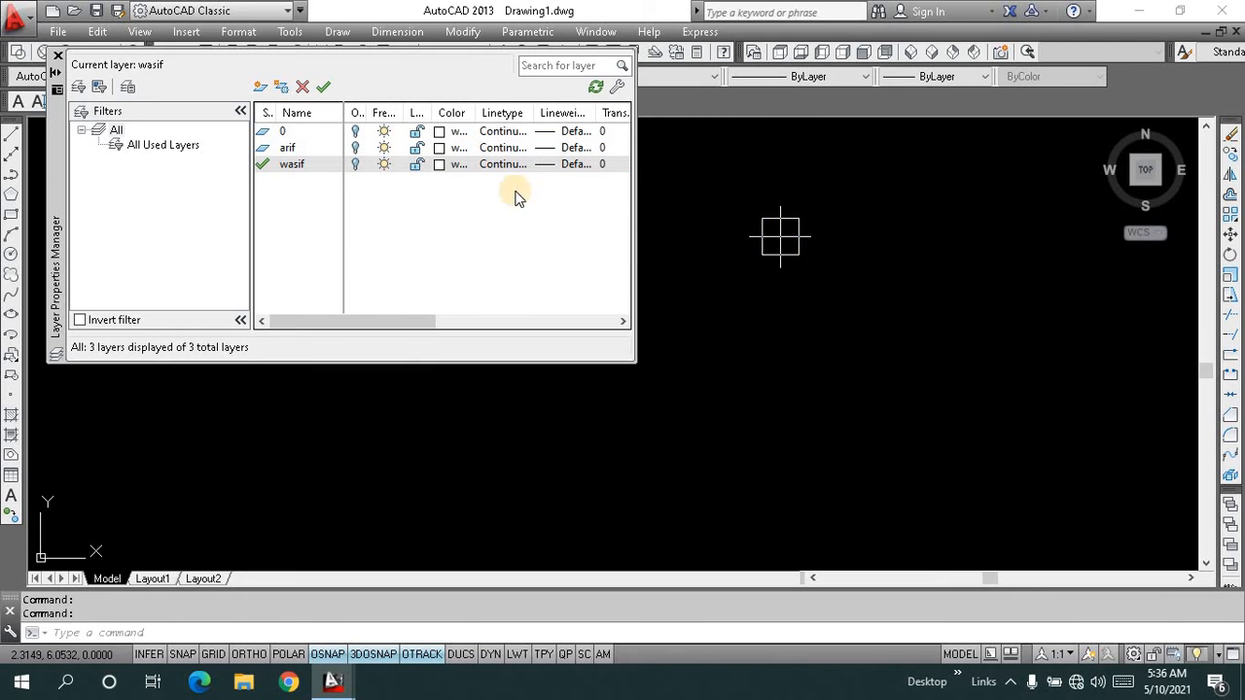
- Turn all three layers back on
click(356, 132)
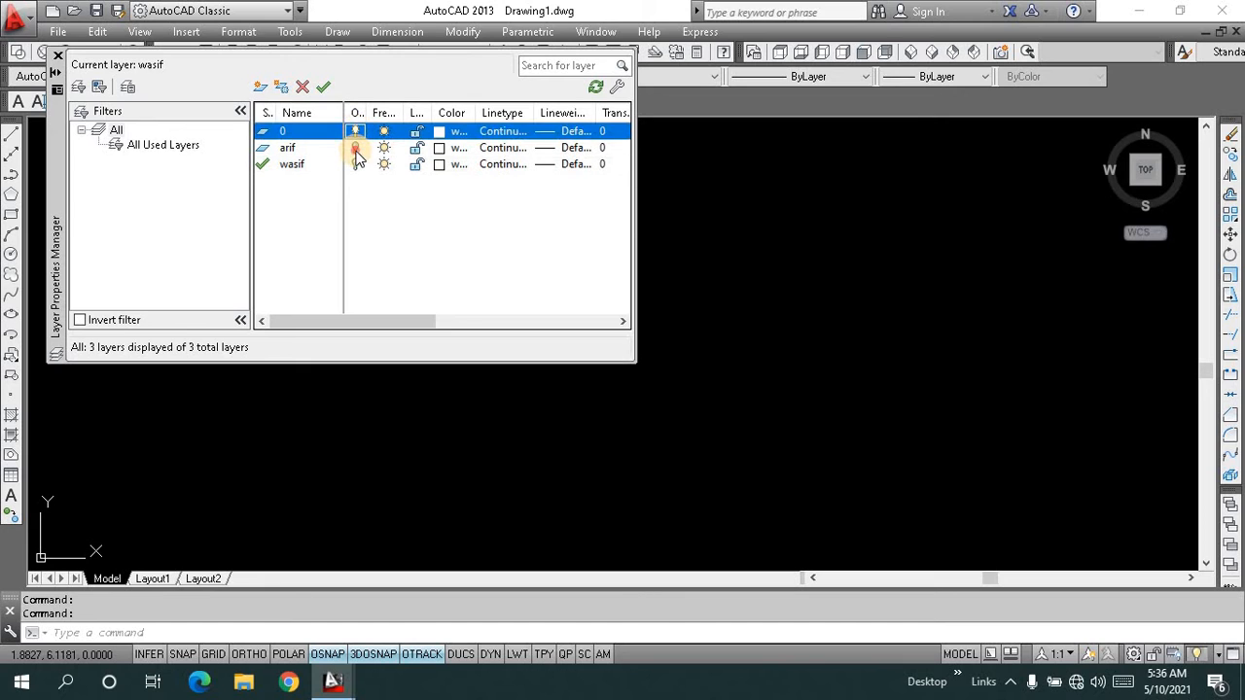
click(356, 147)
click(356, 165)
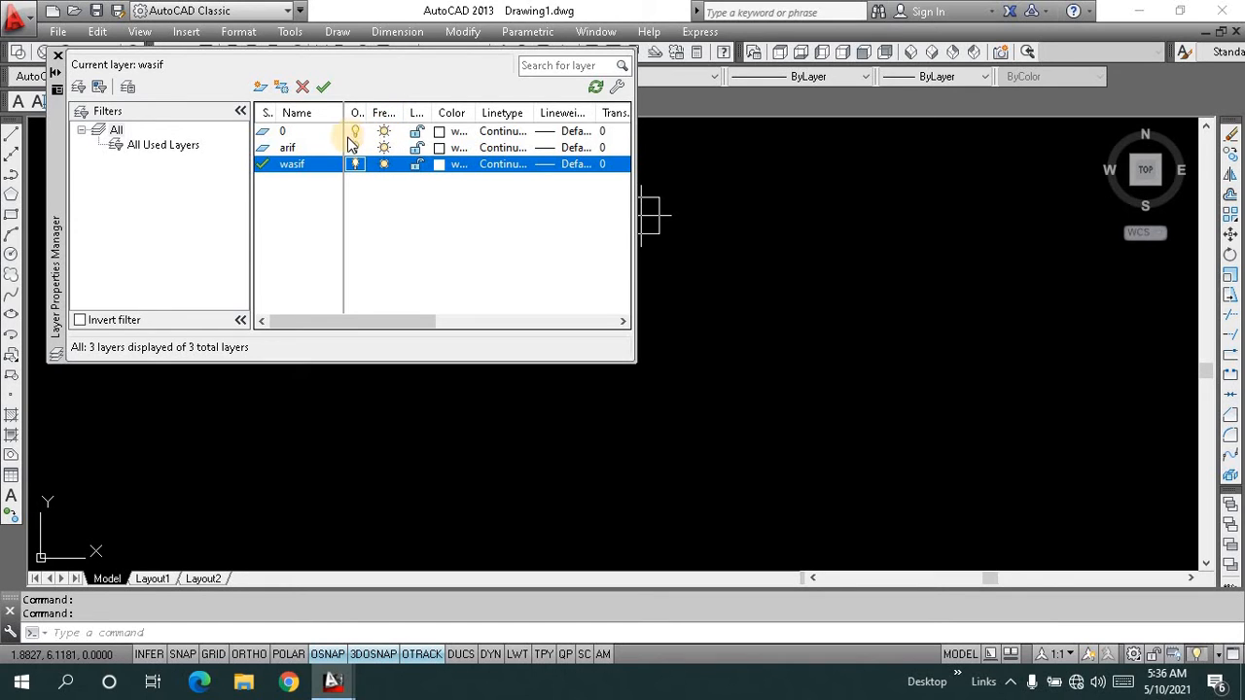
- Turn off layer 0, make it the current layer and close the Layer Properties Manager
click(357, 133)
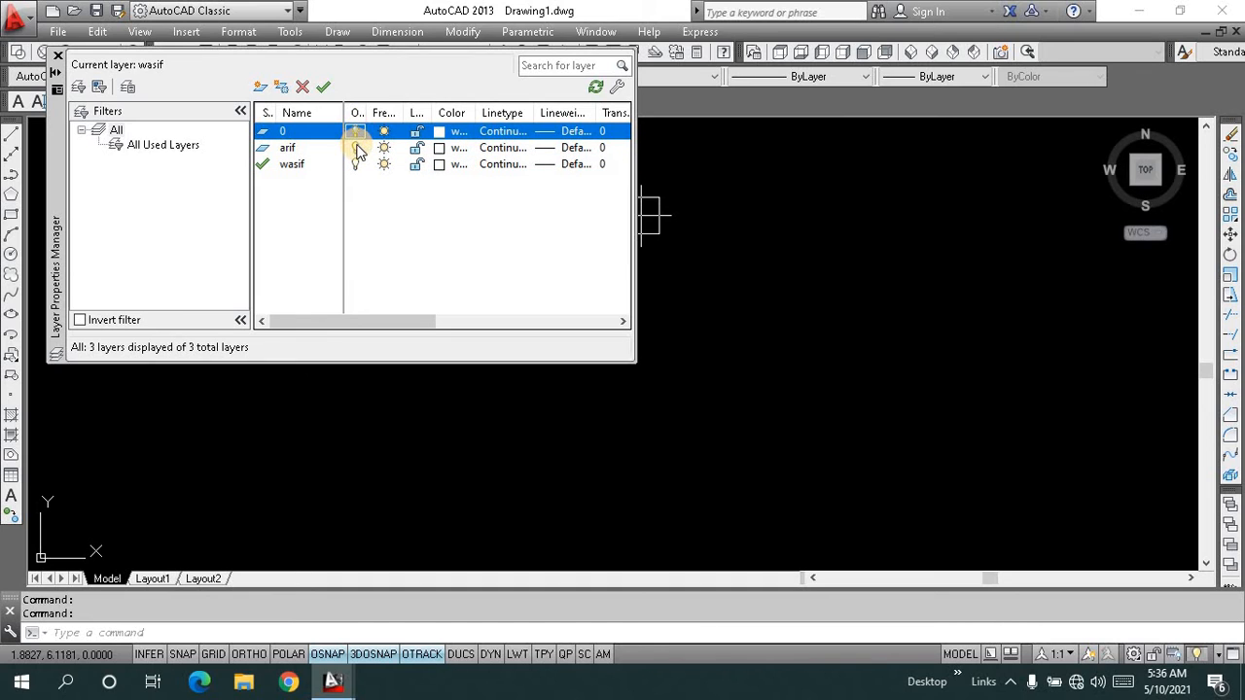
click(324, 87)
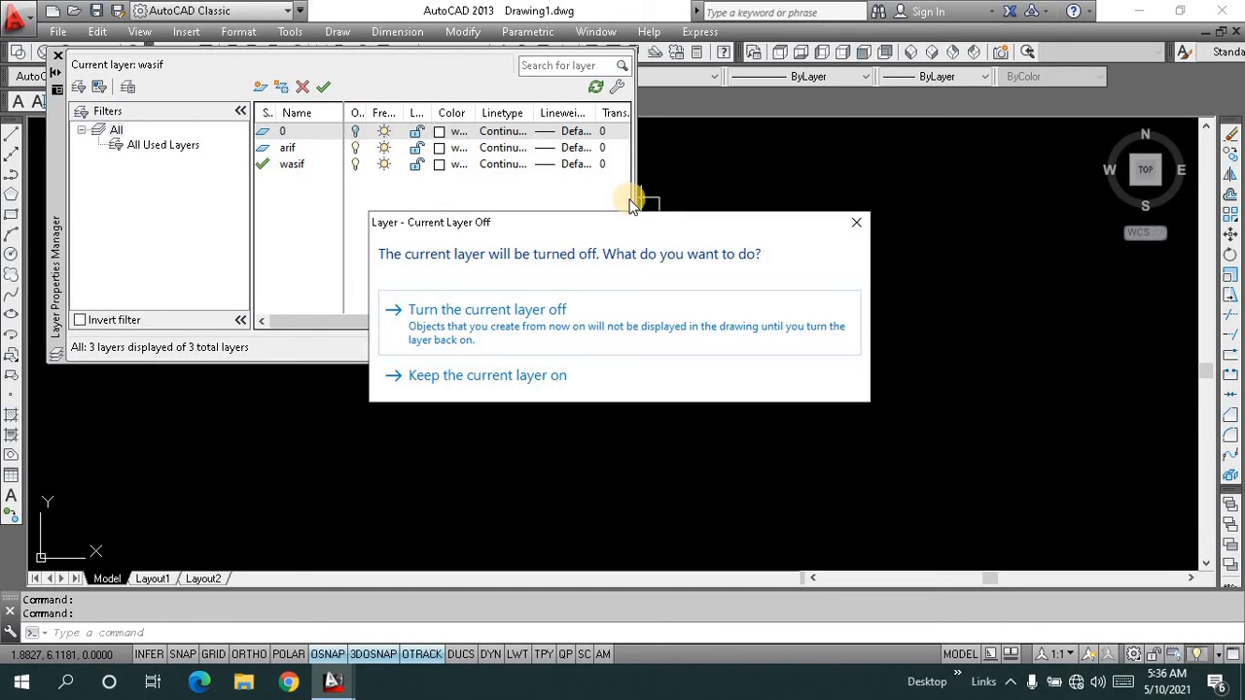
click(626, 309)
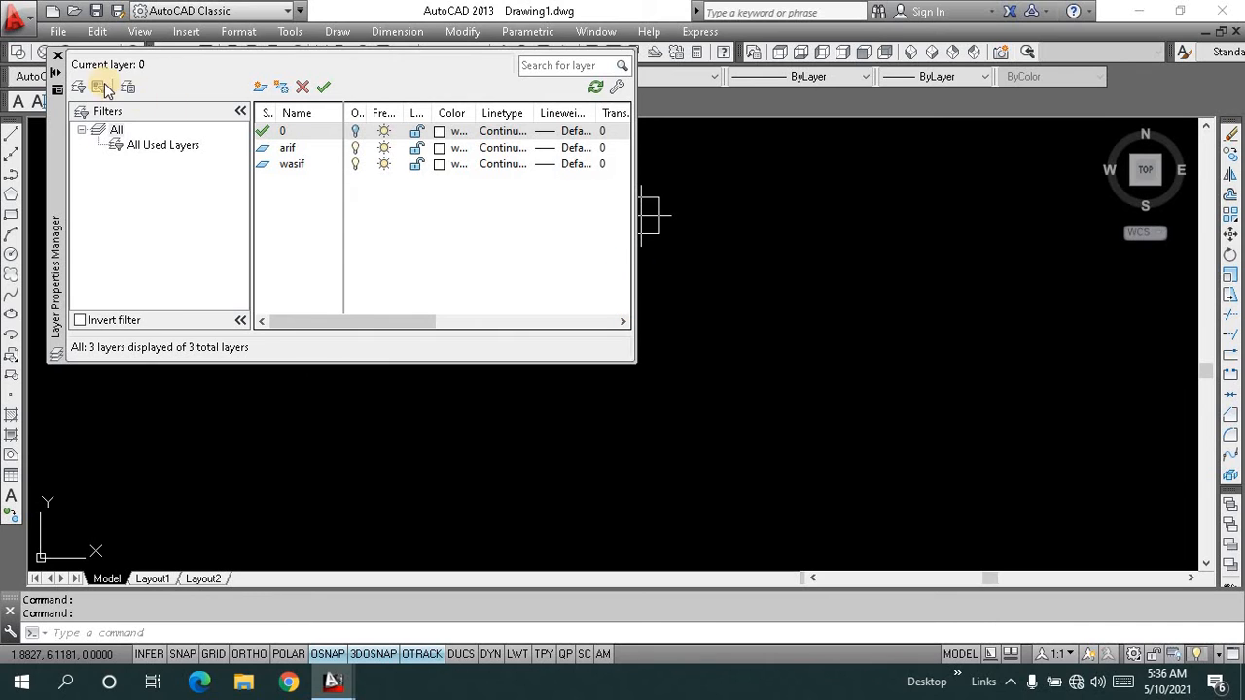
click(57, 56)
key(Escape)
key(Escape)
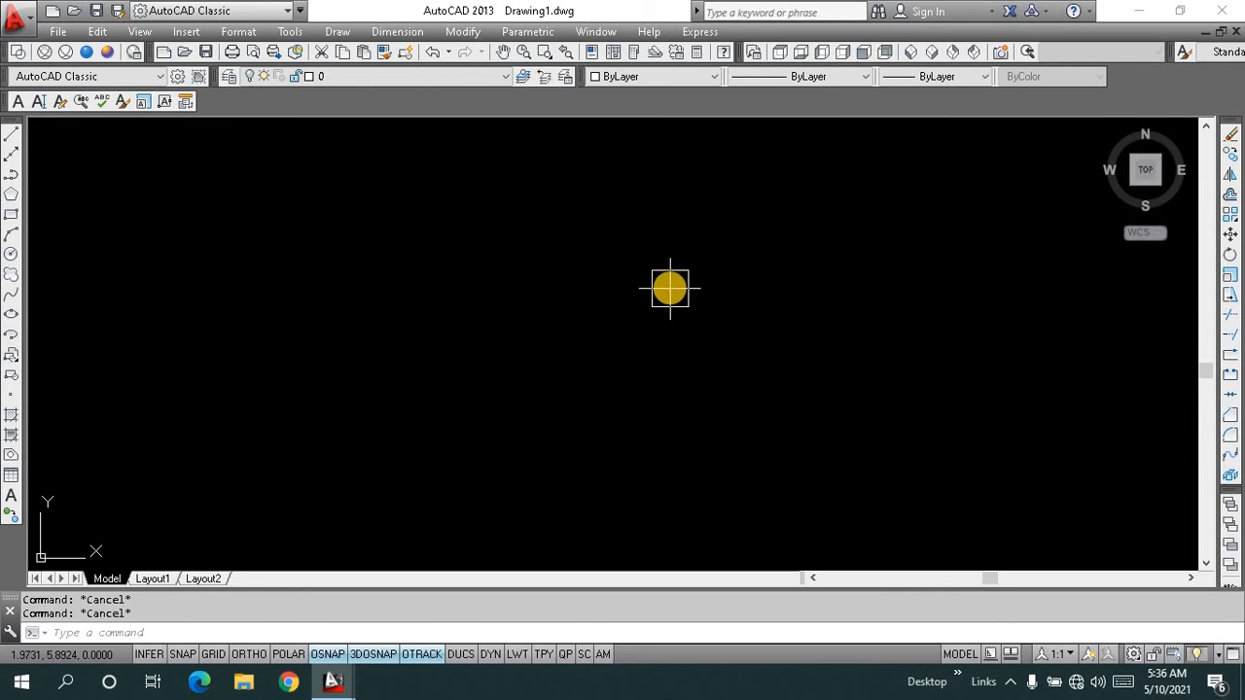
- Draw a chain of connected line segments across the middle of the drawing area on the turned-off layer 0
text(l)
key(Return)
click(632, 272)
click(769, 268)
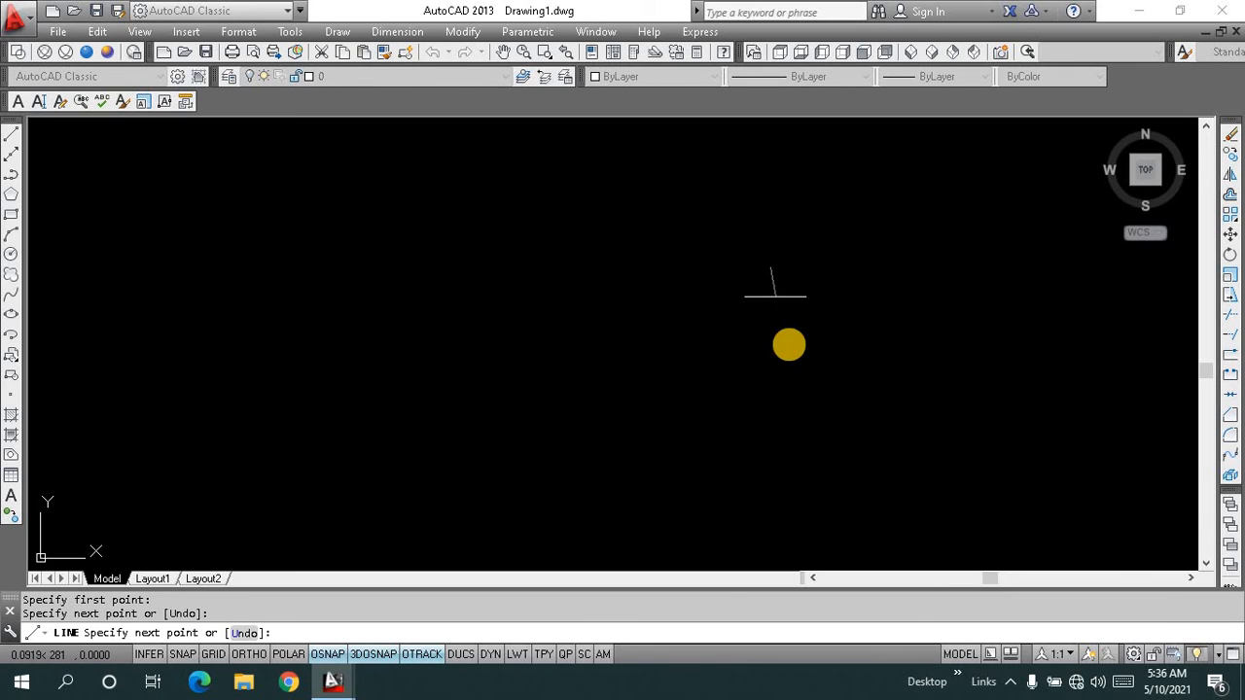
click(789, 347)
click(678, 351)
click(585, 241)
click(712, 233)
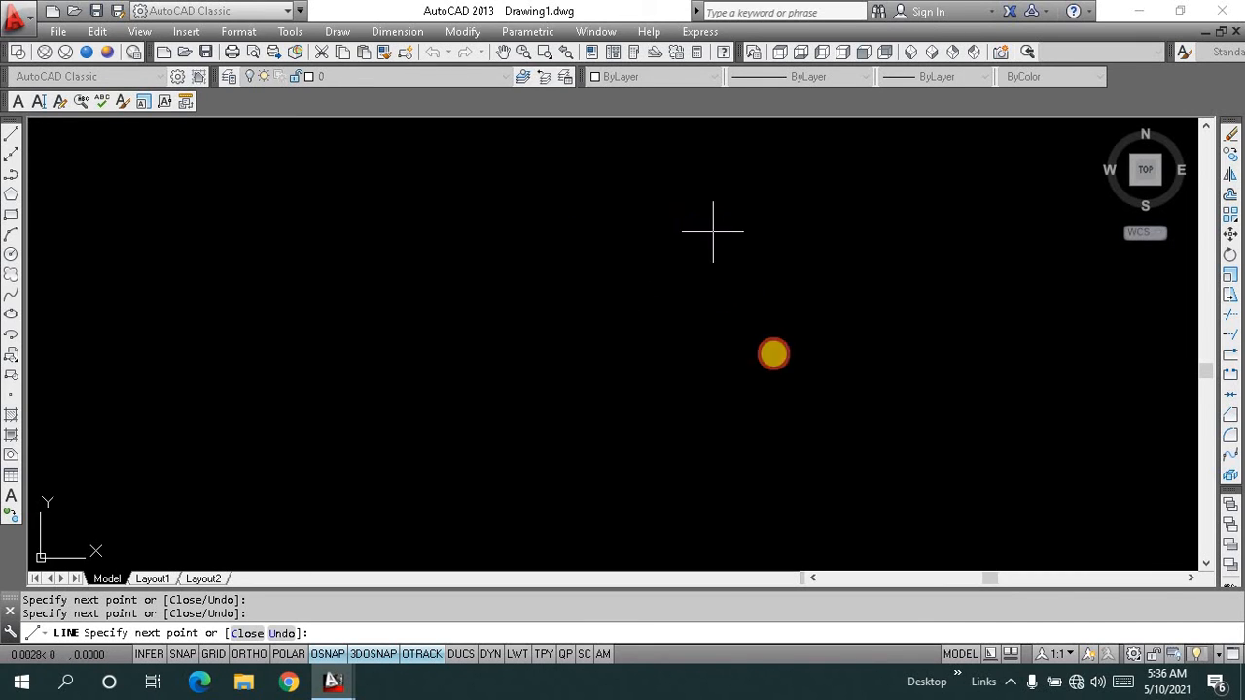
click(773, 380)
click(644, 435)
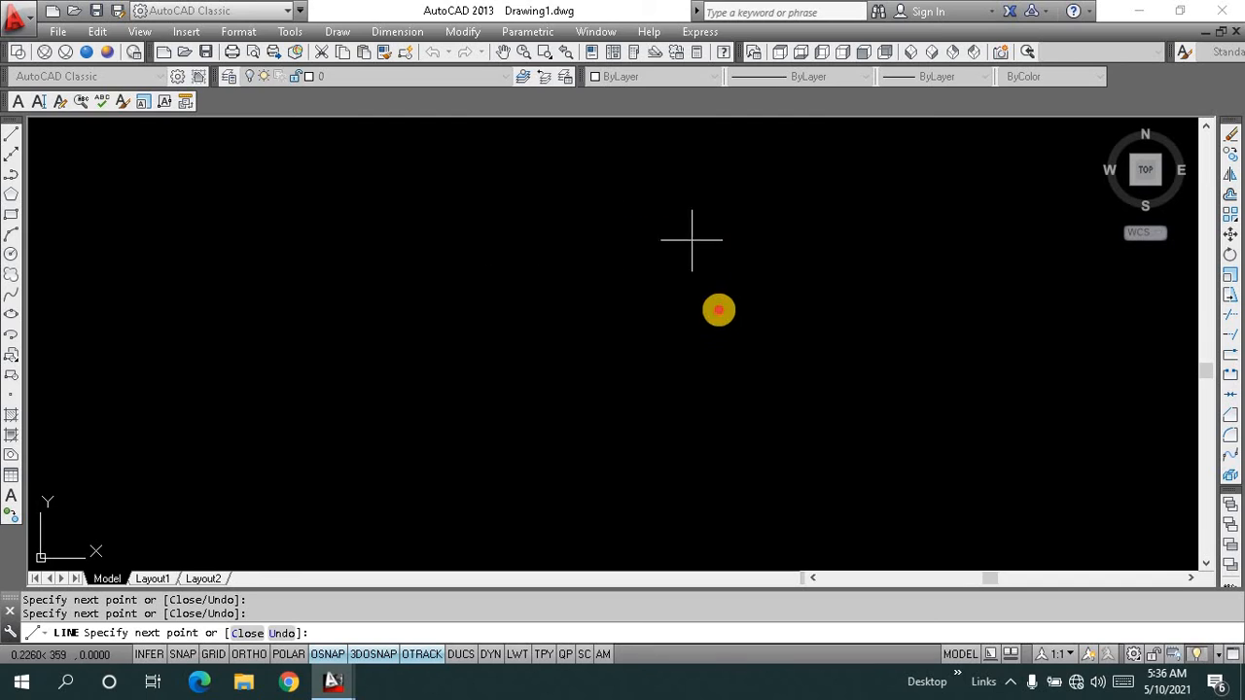
key(Escape)
key(Escape)
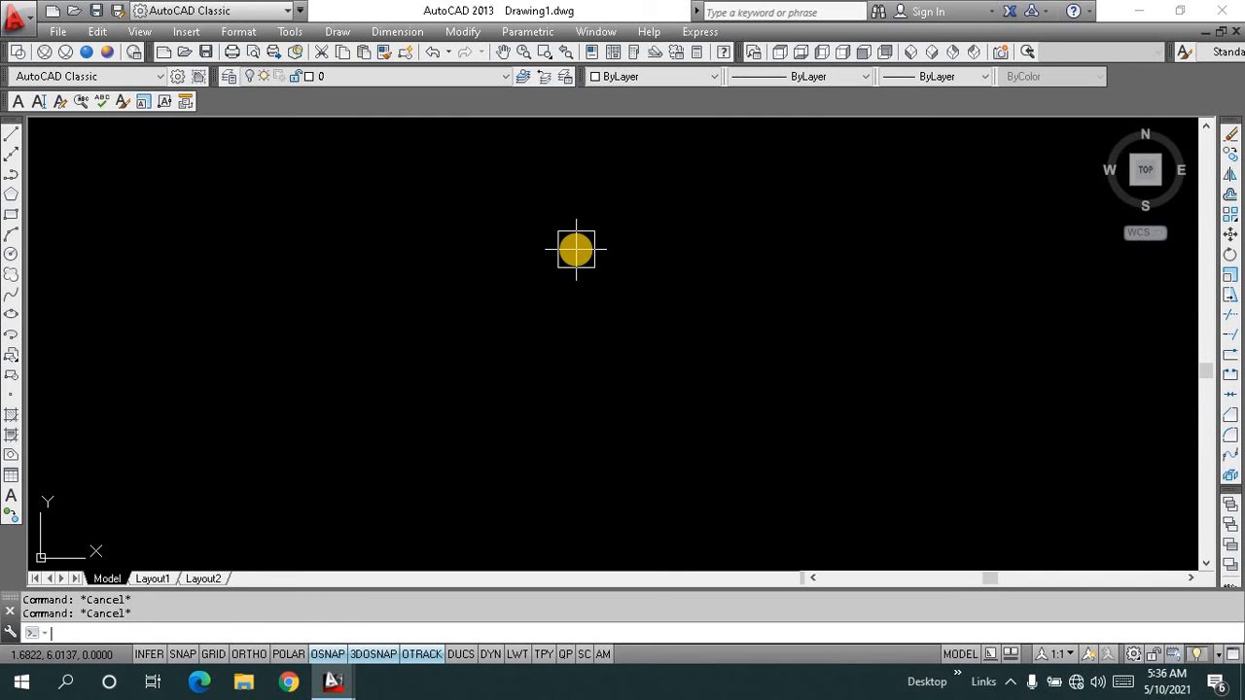
- Draw another line of two connected segments on layer 0 in the upper middle of the drawing area
click(504, 78)
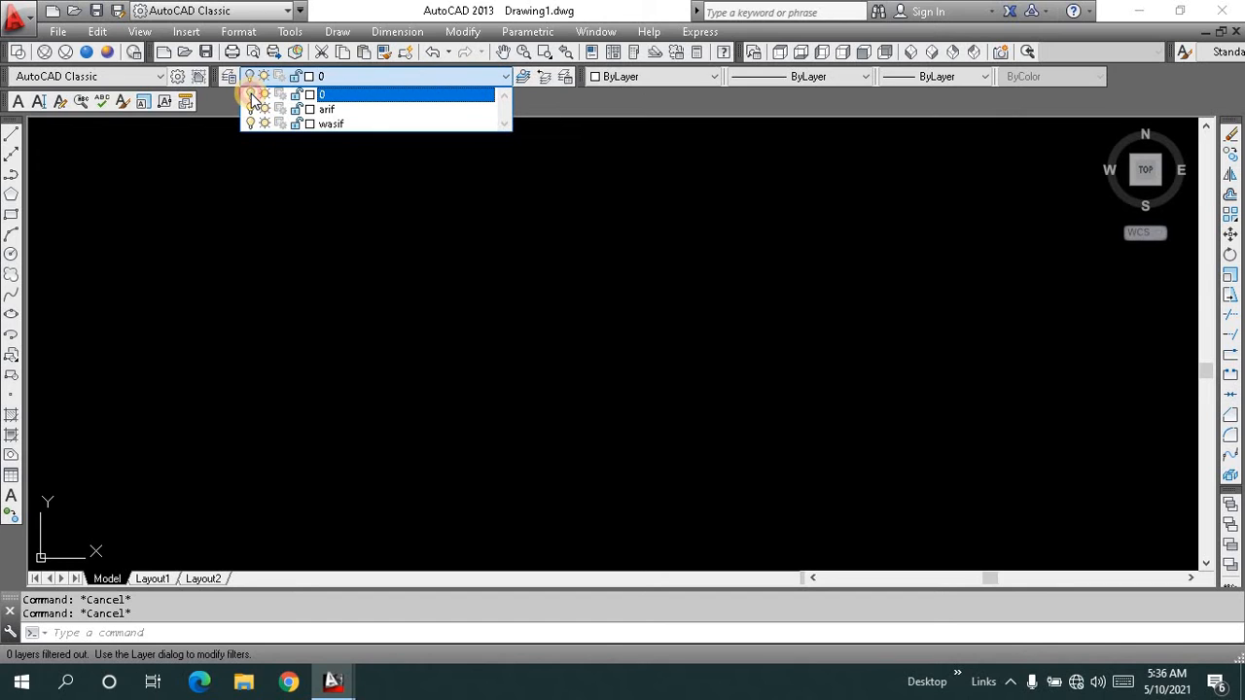
click(477, 272)
key(Escape)
text(l)
key(Return)
click(448, 240)
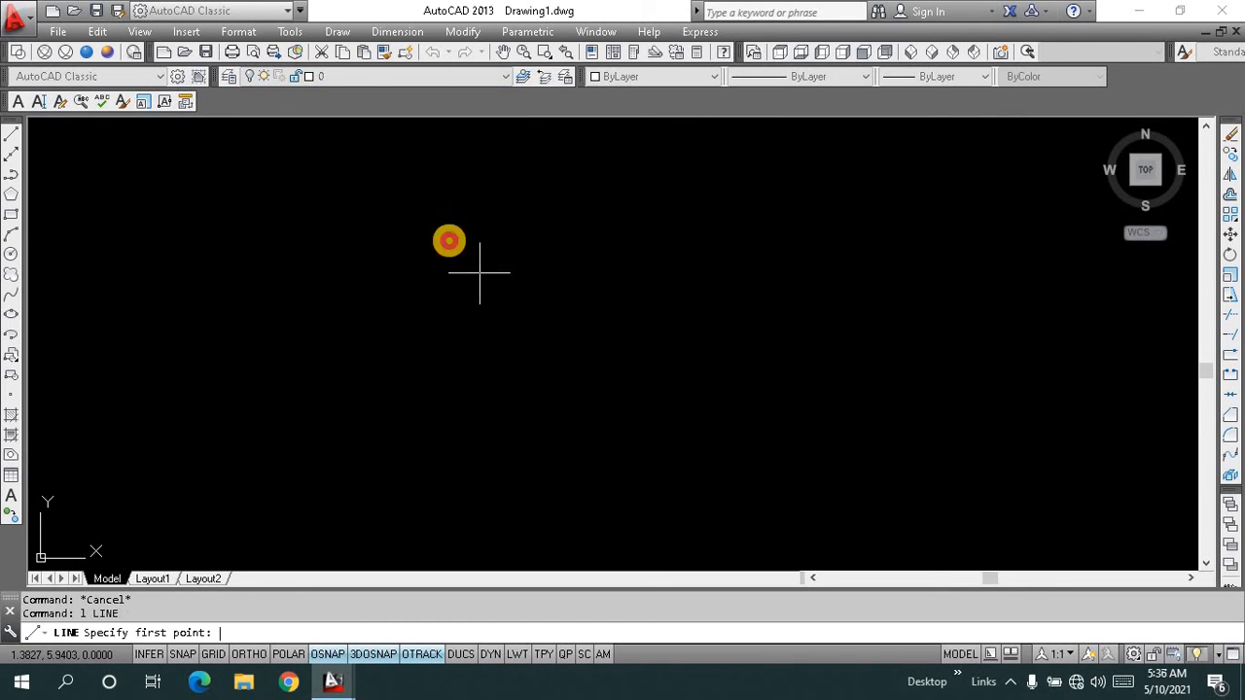
click(683, 230)
click(674, 320)
key(Escape)
key(Escape)
key(Escape)
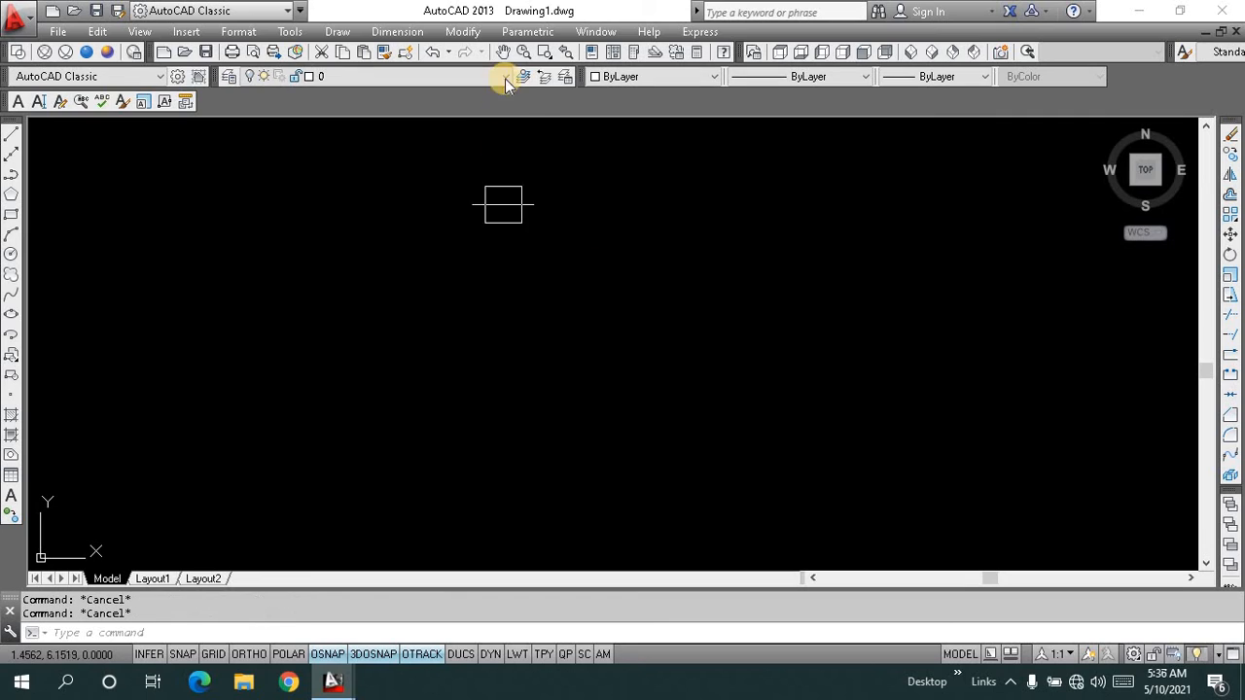
- Turn layer 0 back on and close the Layer Properties Manager
click(504, 73)
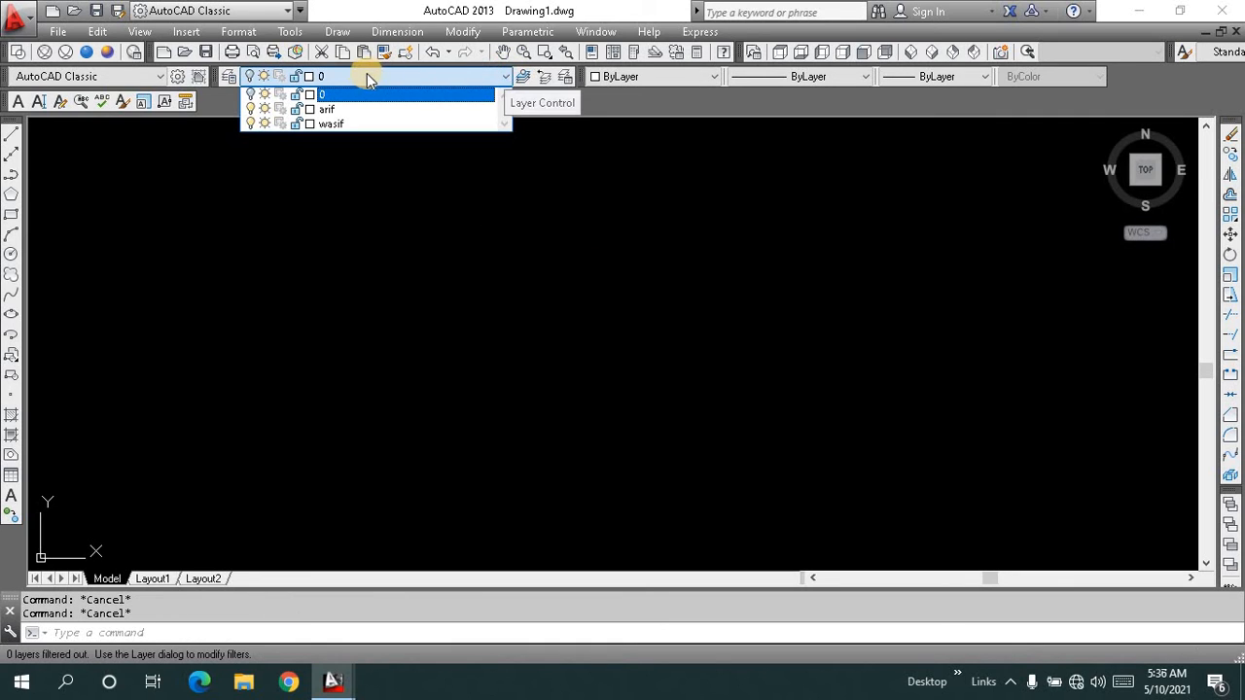
click(250, 94)
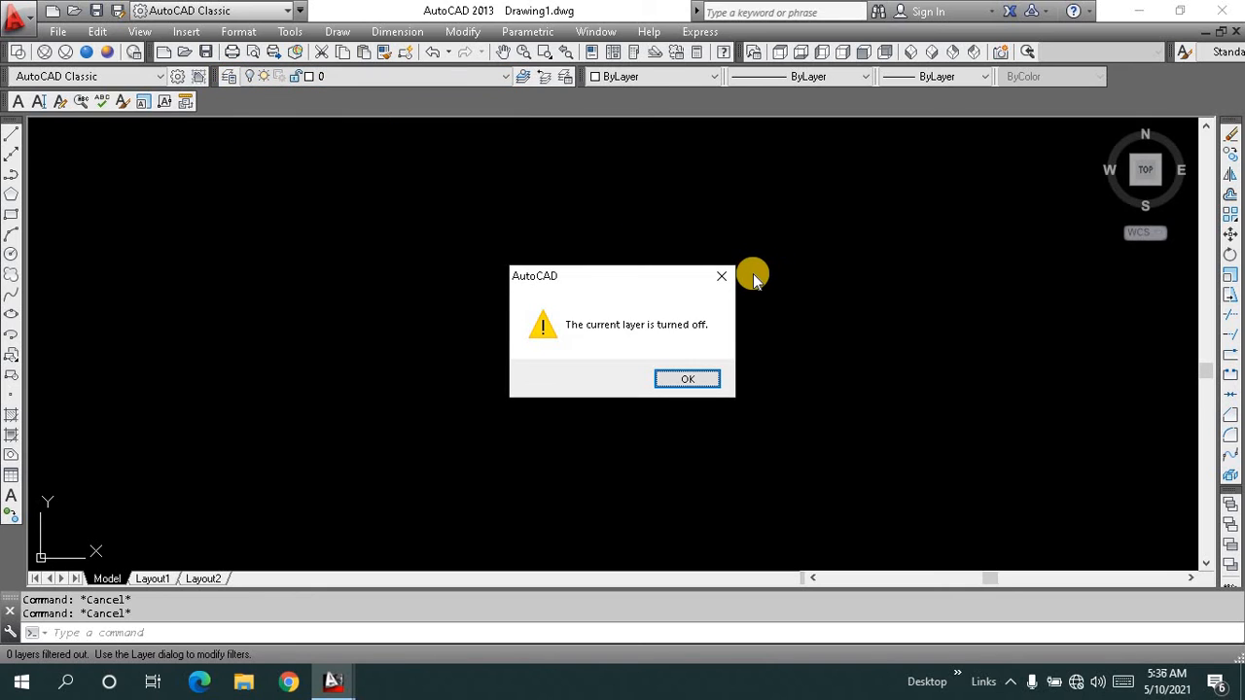
click(721, 276)
click(229, 77)
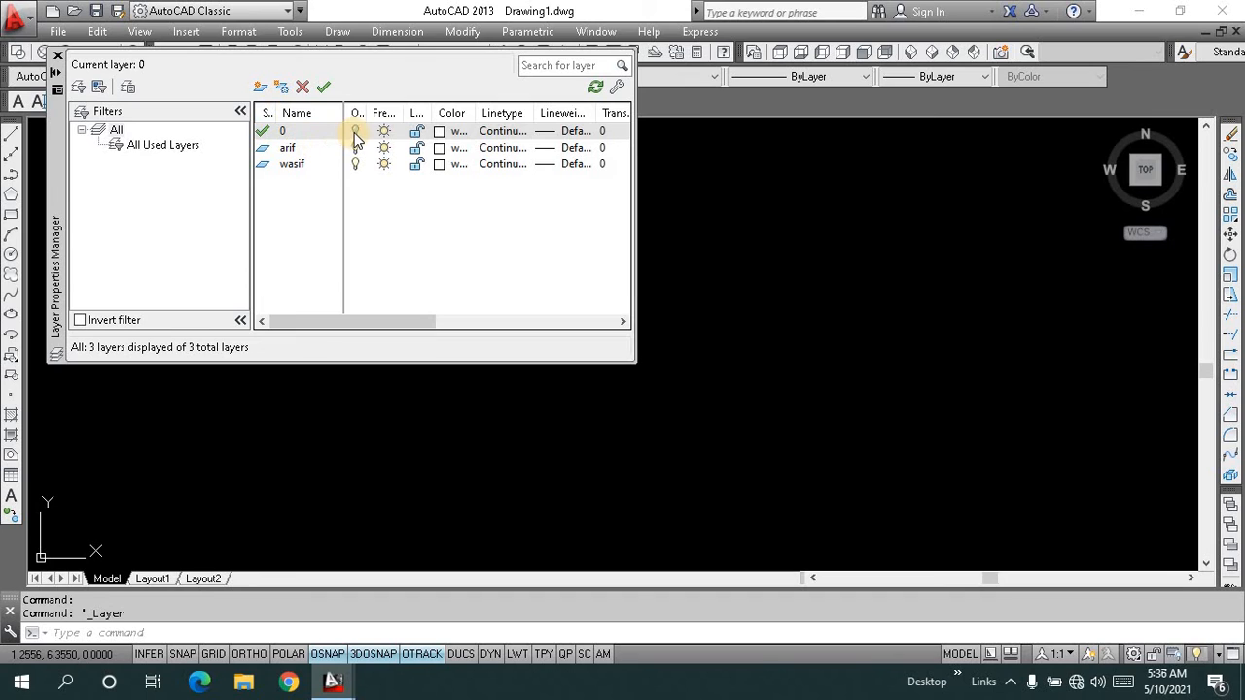
click(356, 132)
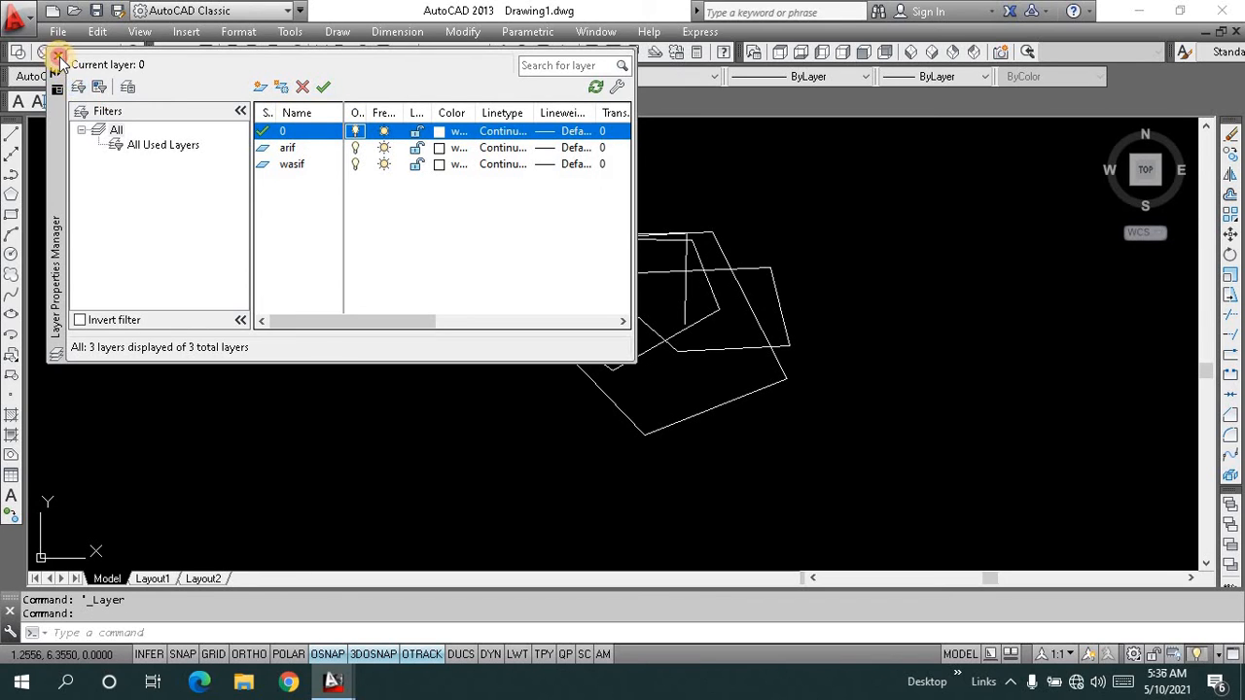
click(57, 56)
key(Escape)
key(Escape)
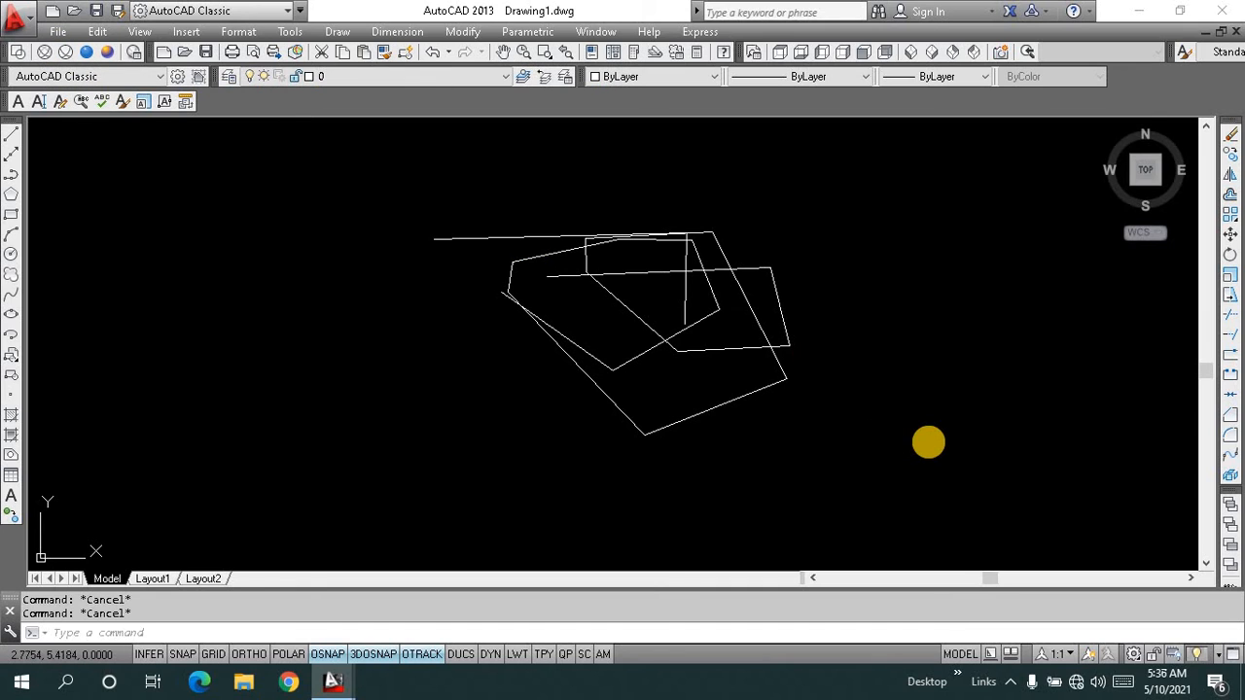
- Erase all the lines in the drawing area with a crossing selection
click(928, 442)
click(431, 207)
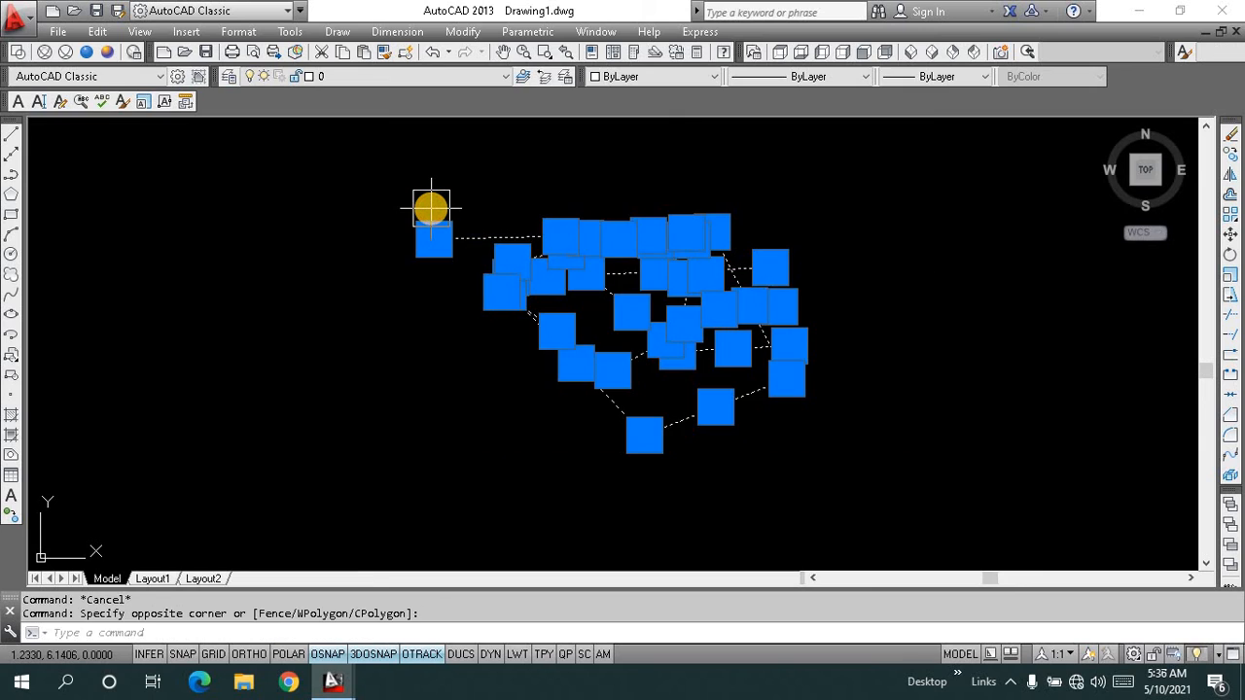
text(e)
key(Return)
key(Escape)
key(Escape)
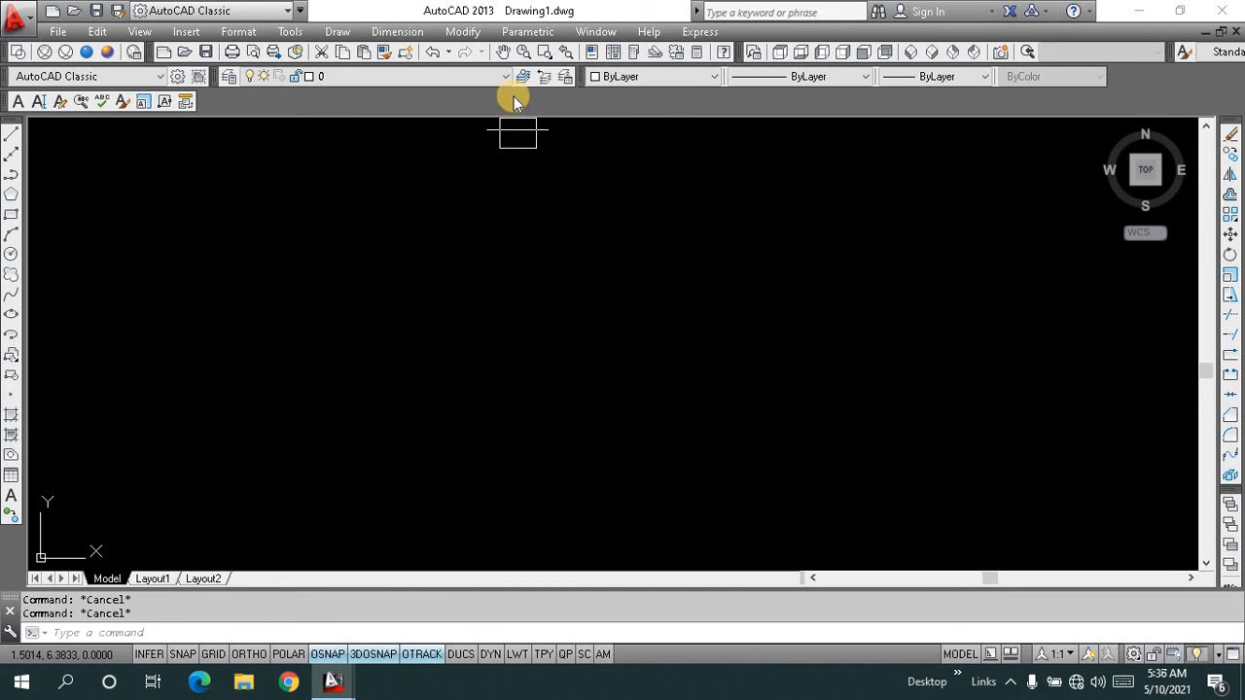
- Make the third layer in the Layer Properties Manager current and rename it dimentioning
click(230, 78)
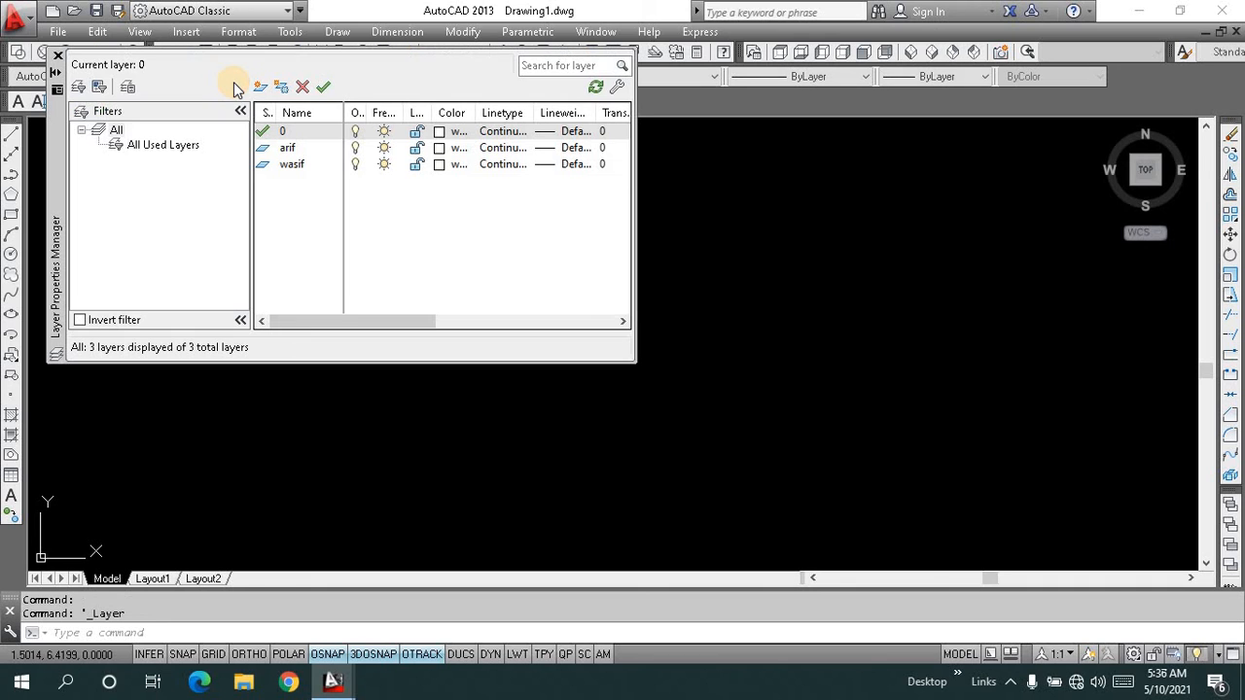
double_click(295, 171)
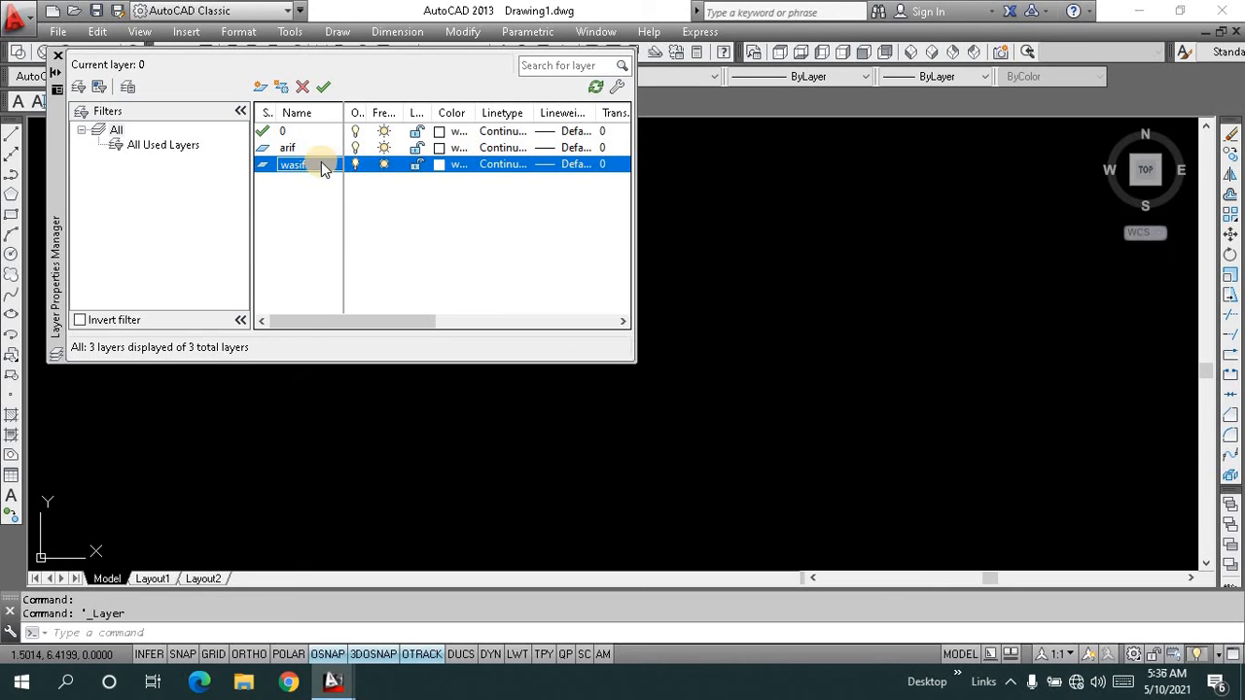
double_click(322, 162)
right_click(320, 162)
click(318, 165)
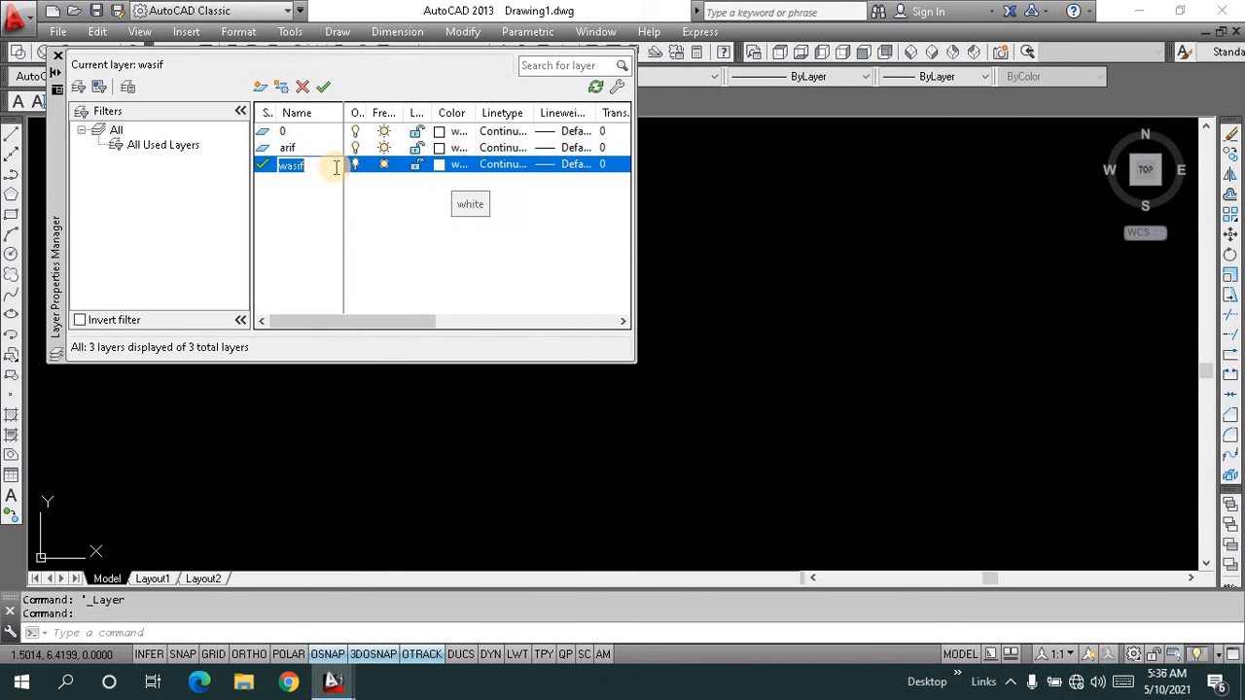
double_click(324, 165)
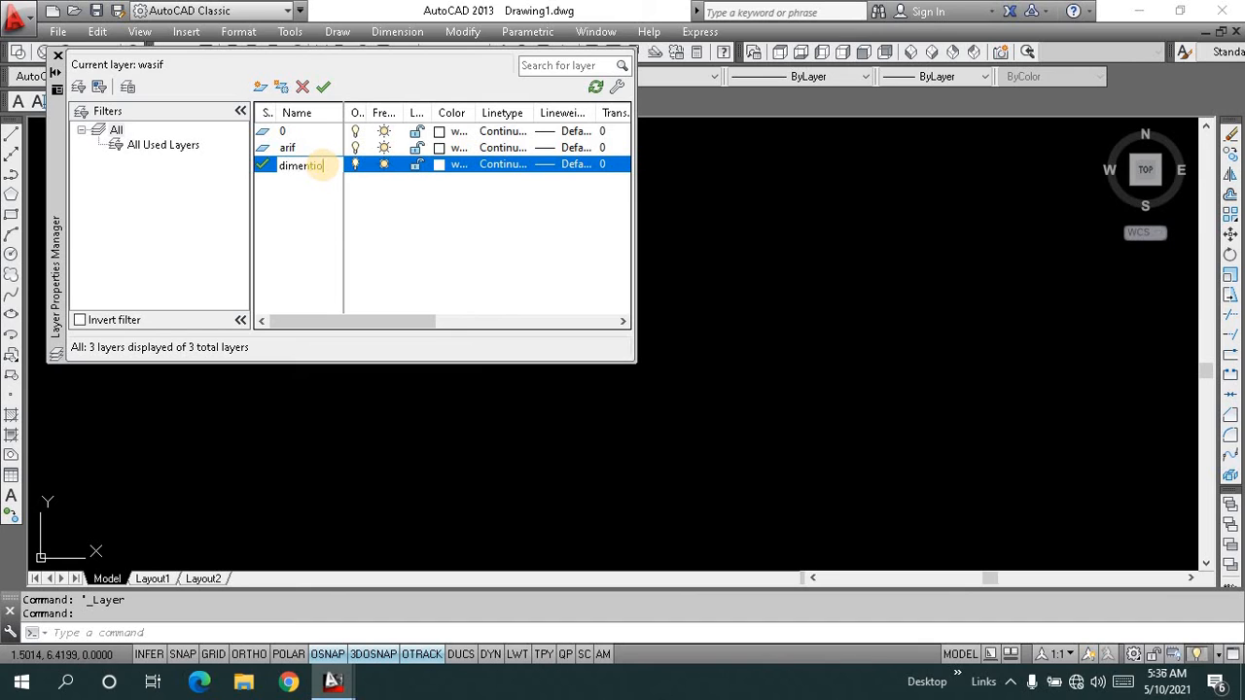
text(dimentioning)
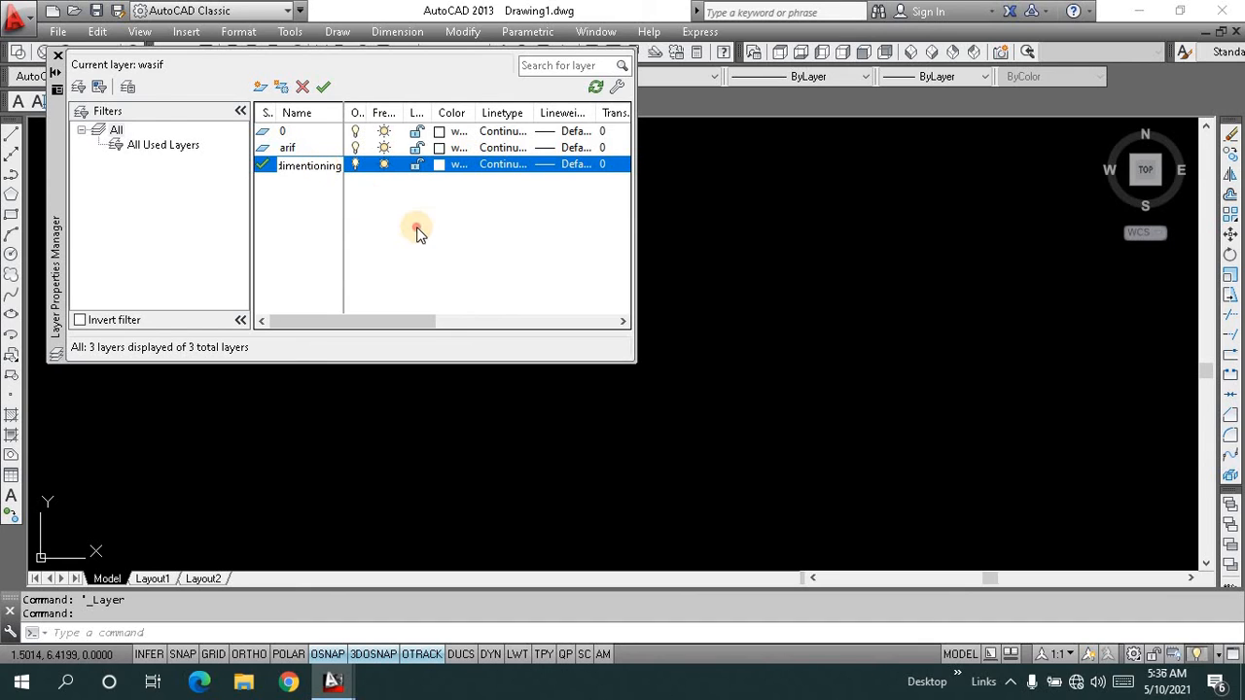
key(Return)
- Set the dimentioning layer's color to index 74 and accept Continuous as its linetype
click(448, 168)
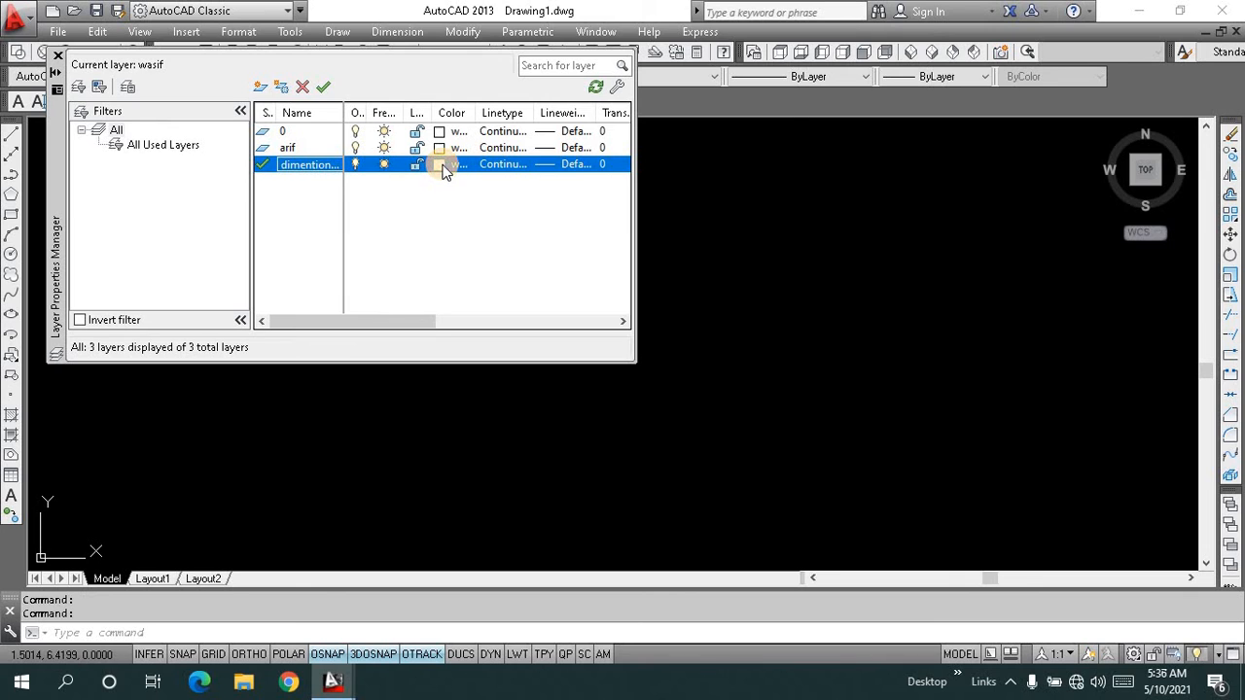
click(552, 207)
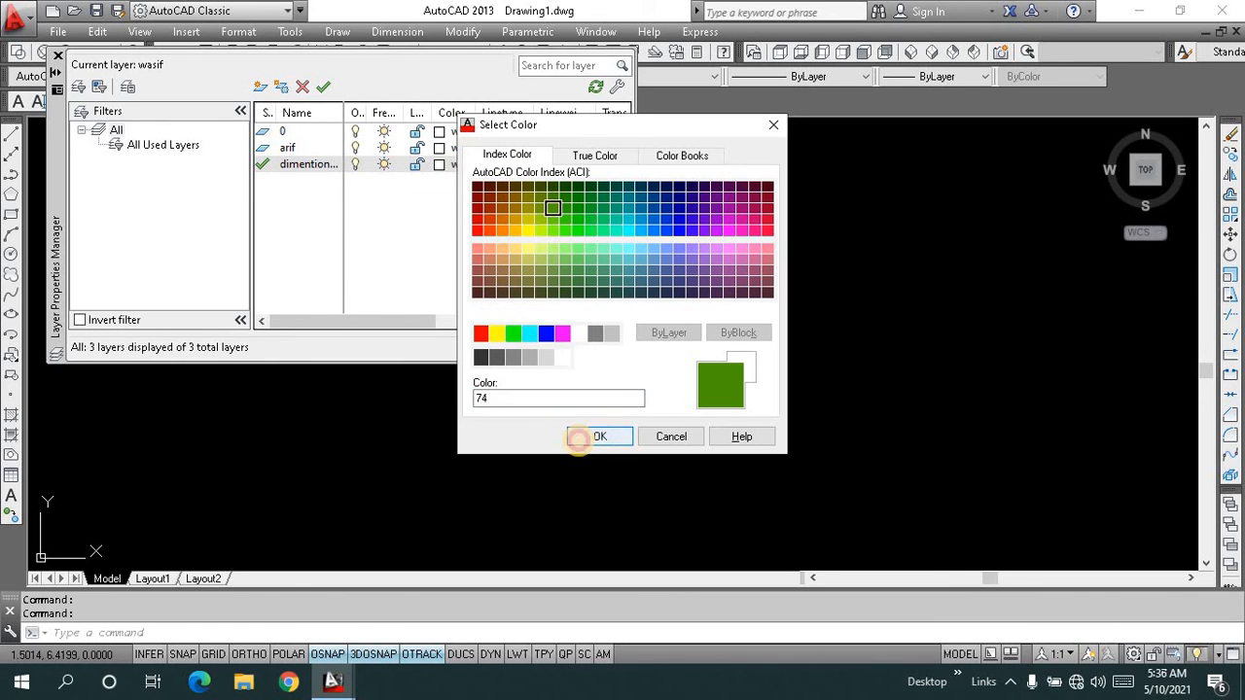
click(577, 437)
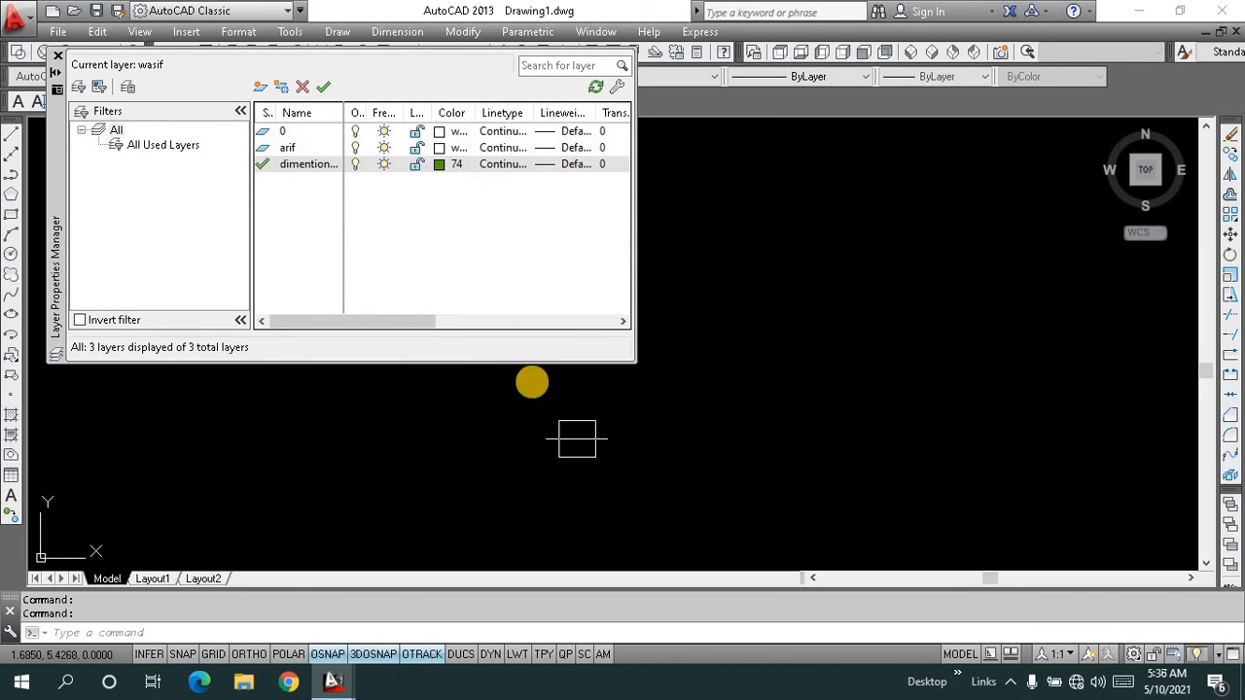
click(507, 165)
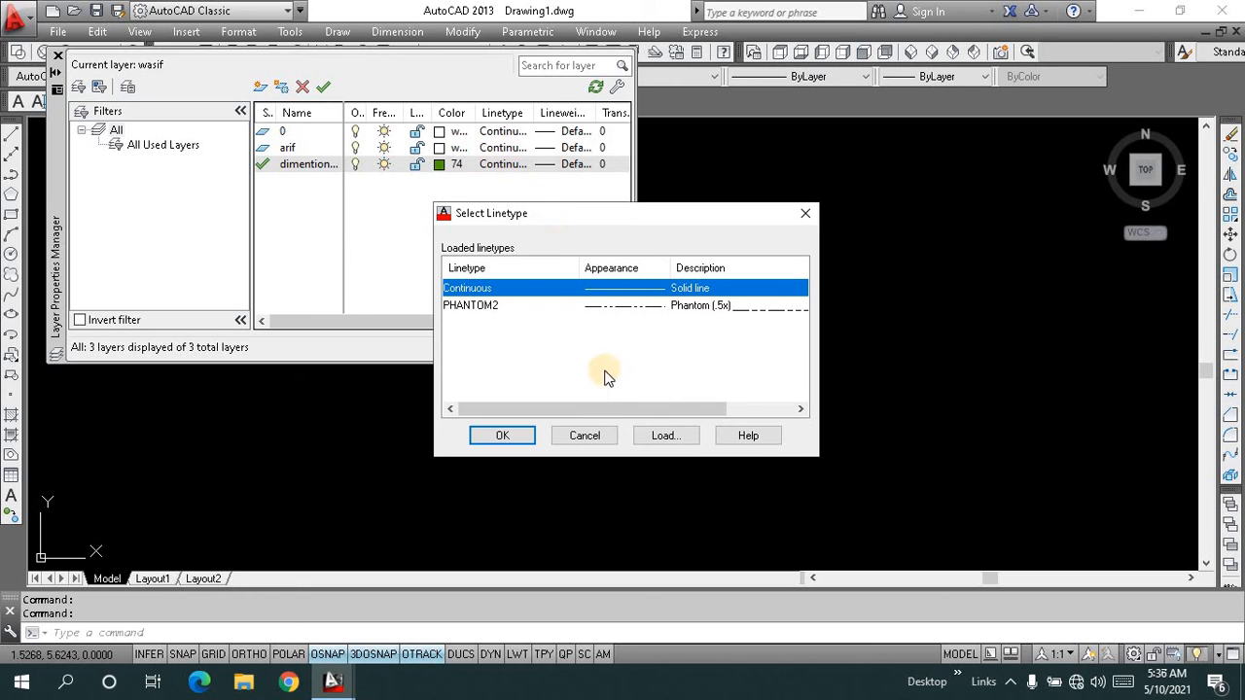
click(526, 436)
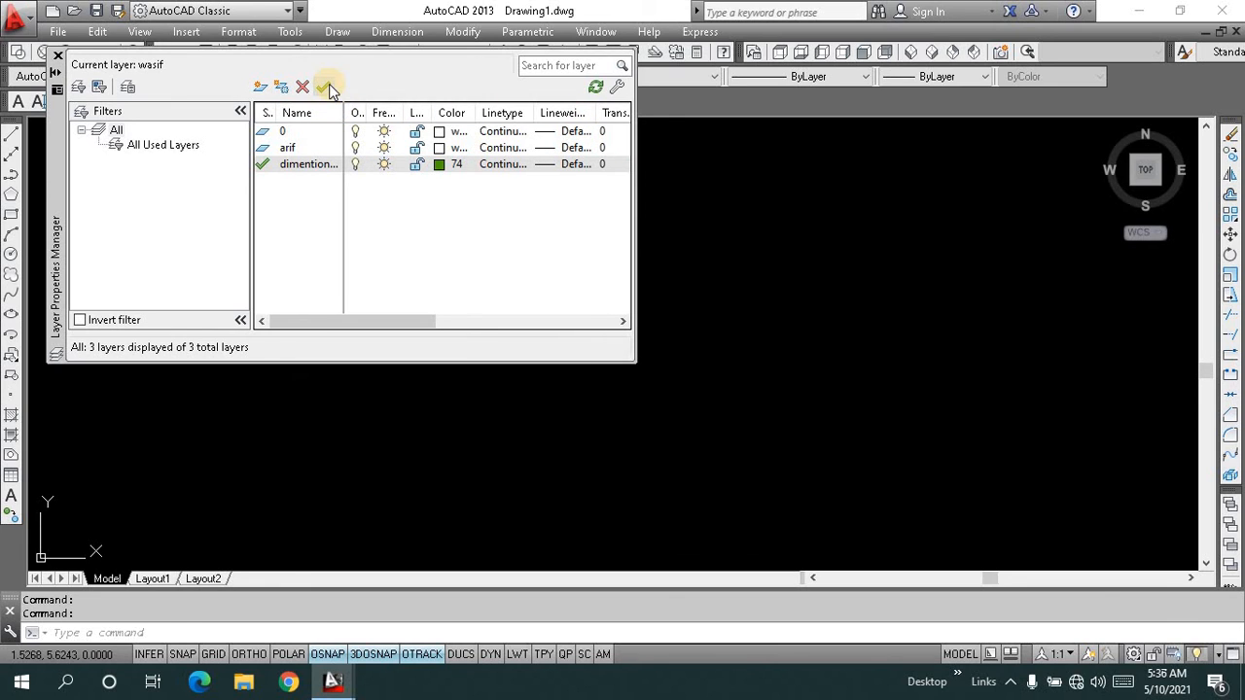
- Freeze the second layer in the list and try to make it the current layer
click(385, 149)
click(385, 149)
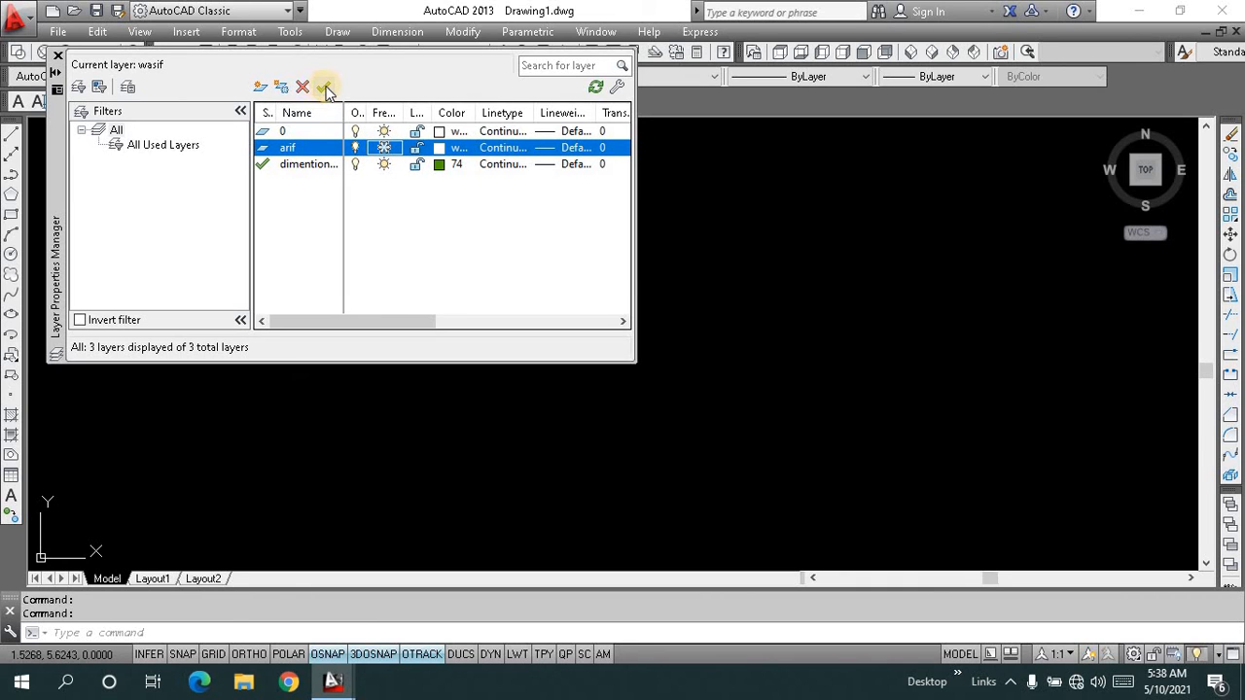
click(324, 88)
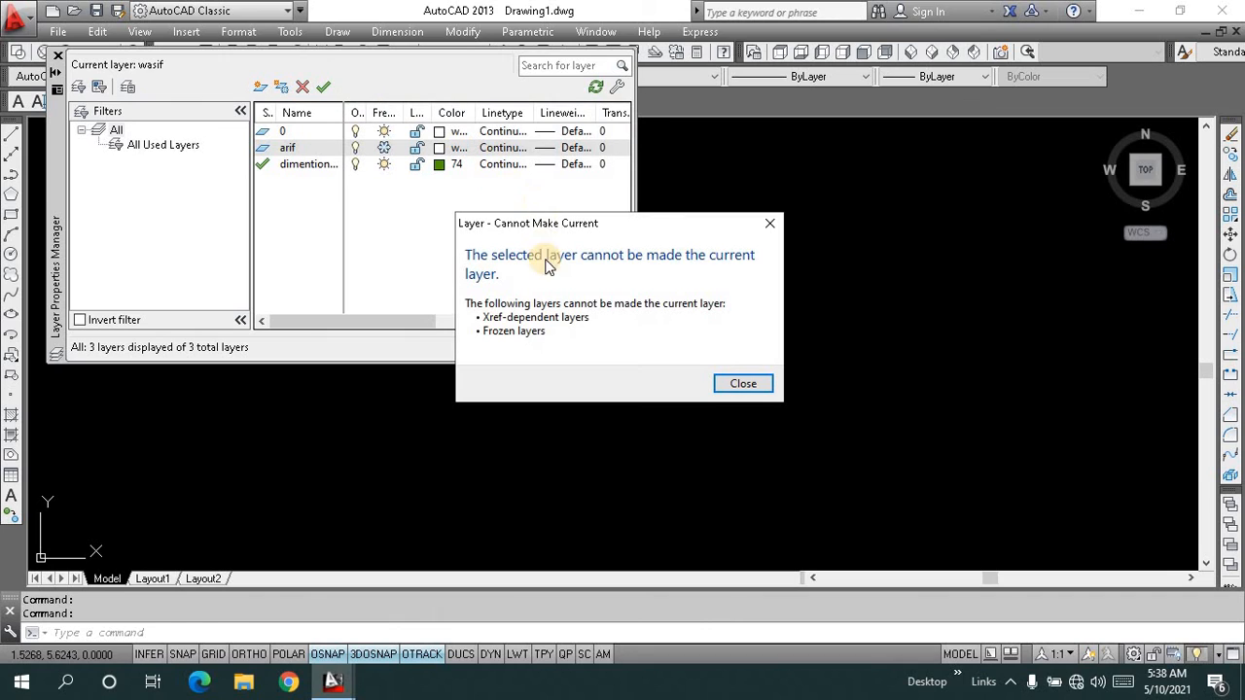
click(767, 225)
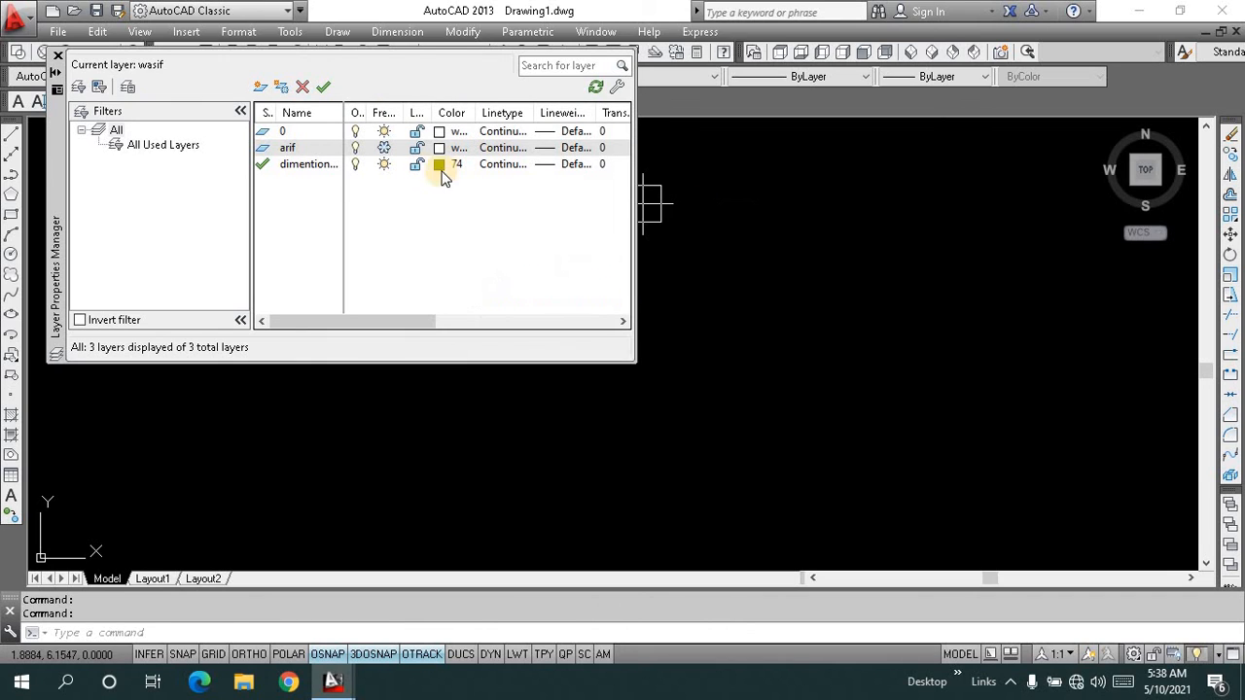
- Try to freeze the dimentioning layer while it is the current layer
click(329, 167)
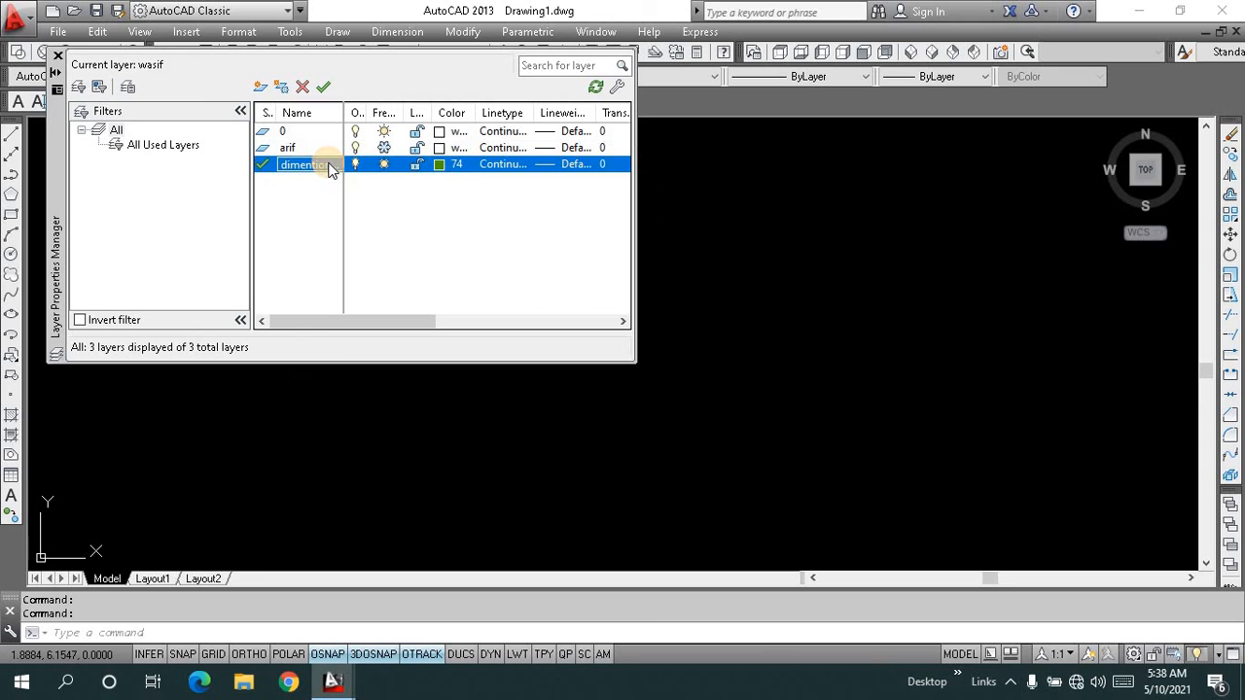
click(384, 167)
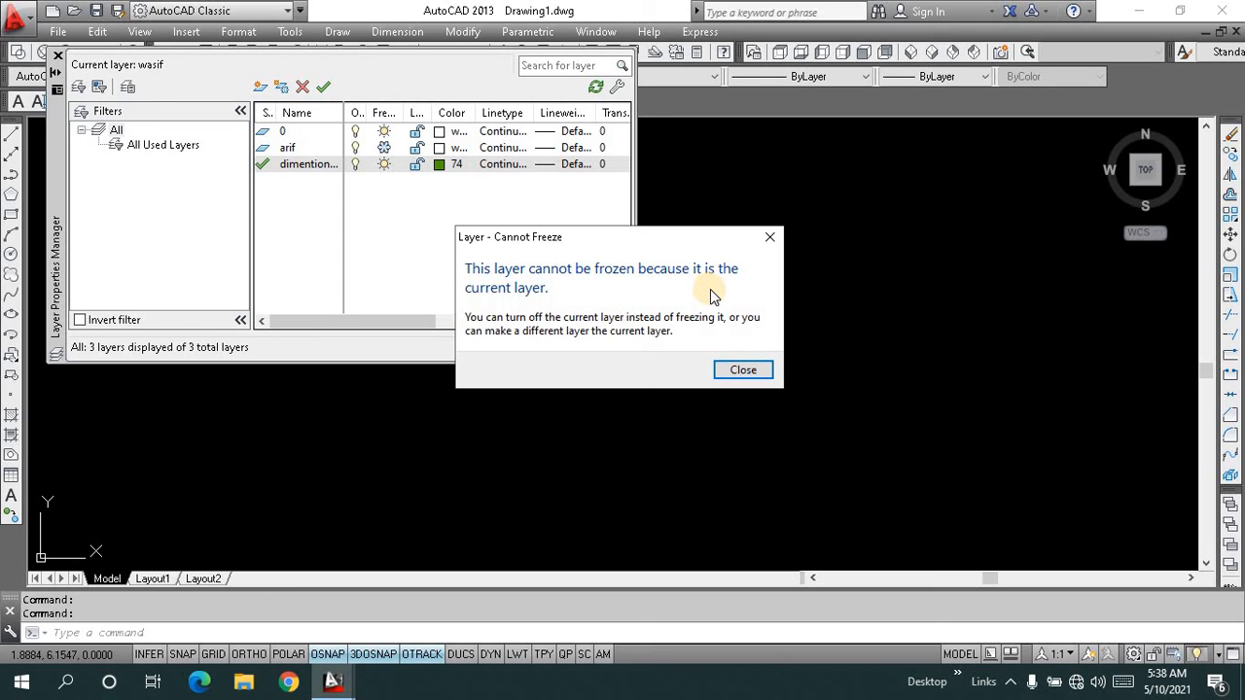
click(768, 237)
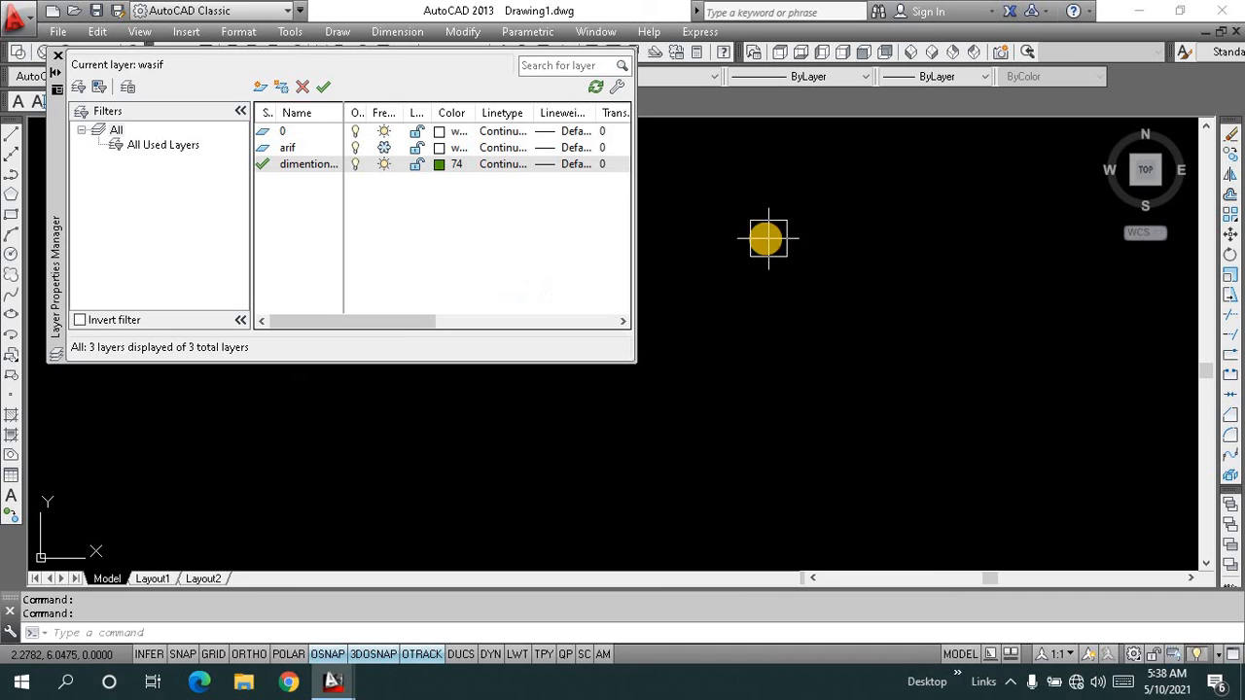
- Make layer 0 the current layer, and thaw and refreeze the second layer in the list
click(300, 133)
click(325, 86)
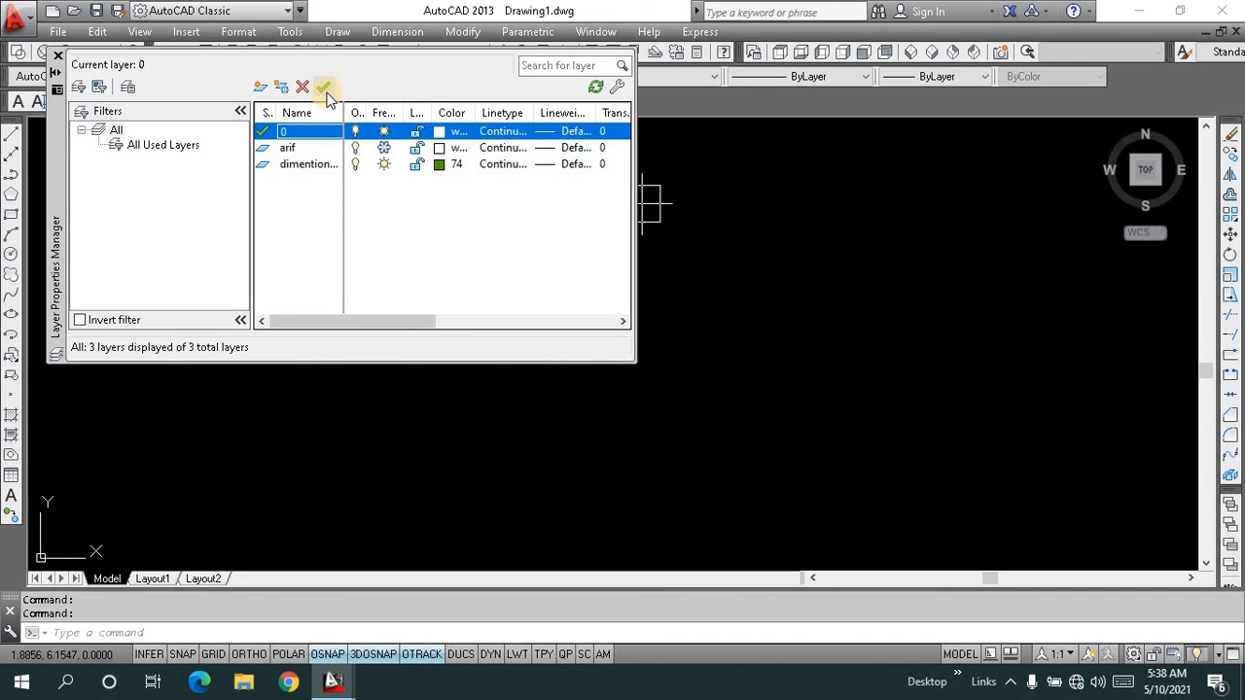
click(296, 148)
click(384, 148)
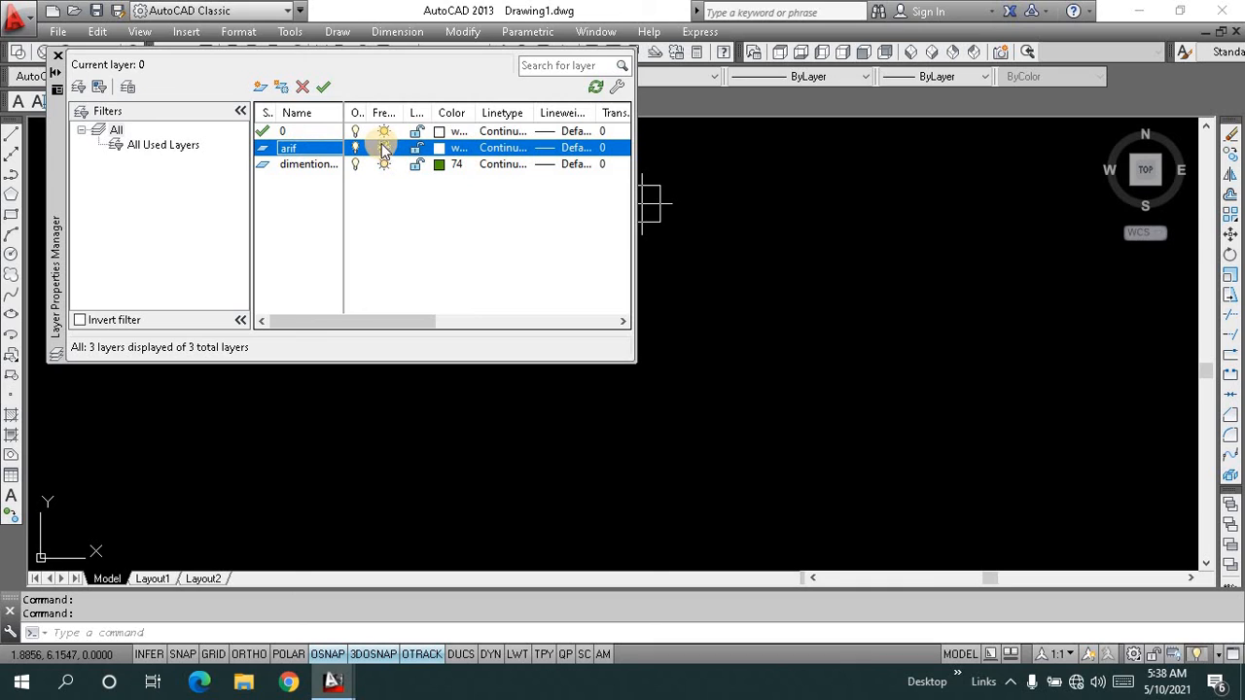
click(384, 148)
- Try twice to make the frozen second layer current, dismissing the message each time
click(322, 86)
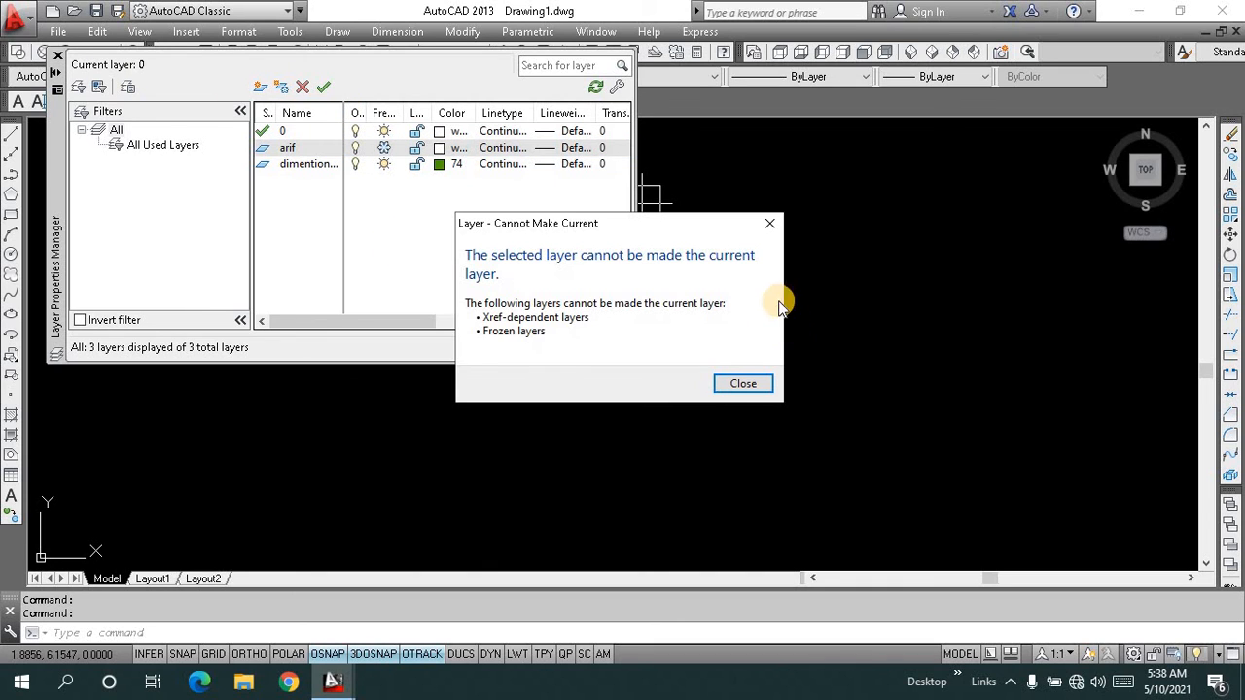
click(769, 224)
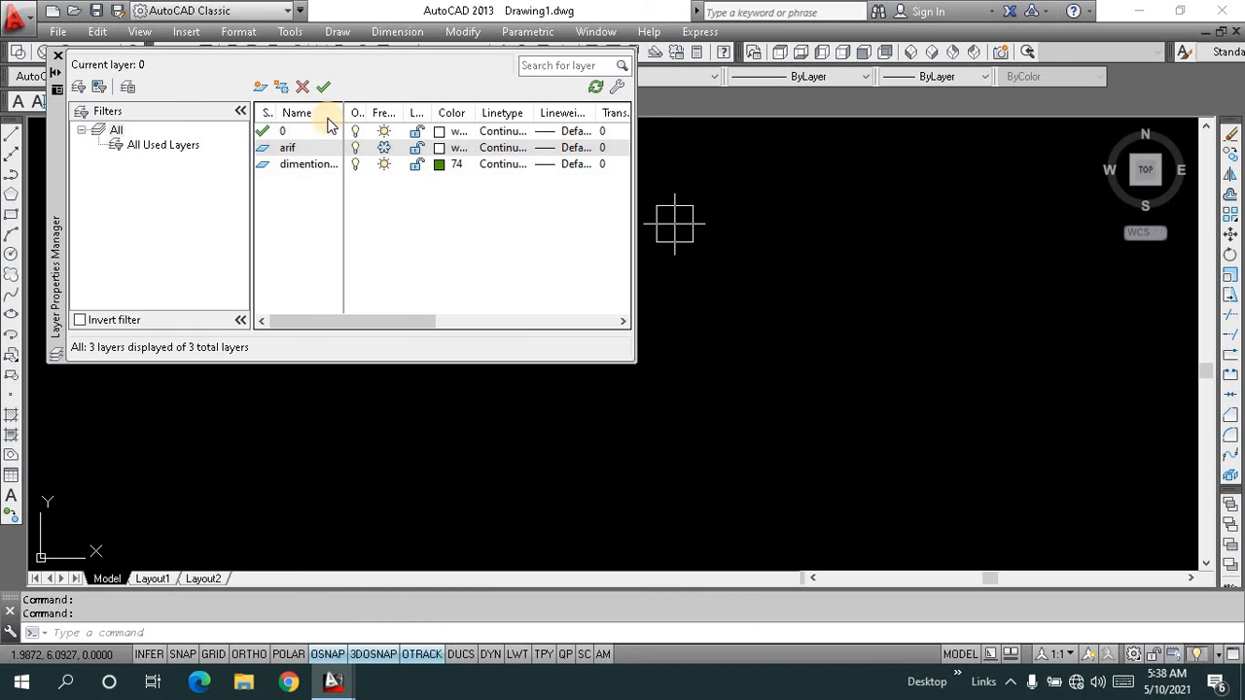
click(323, 87)
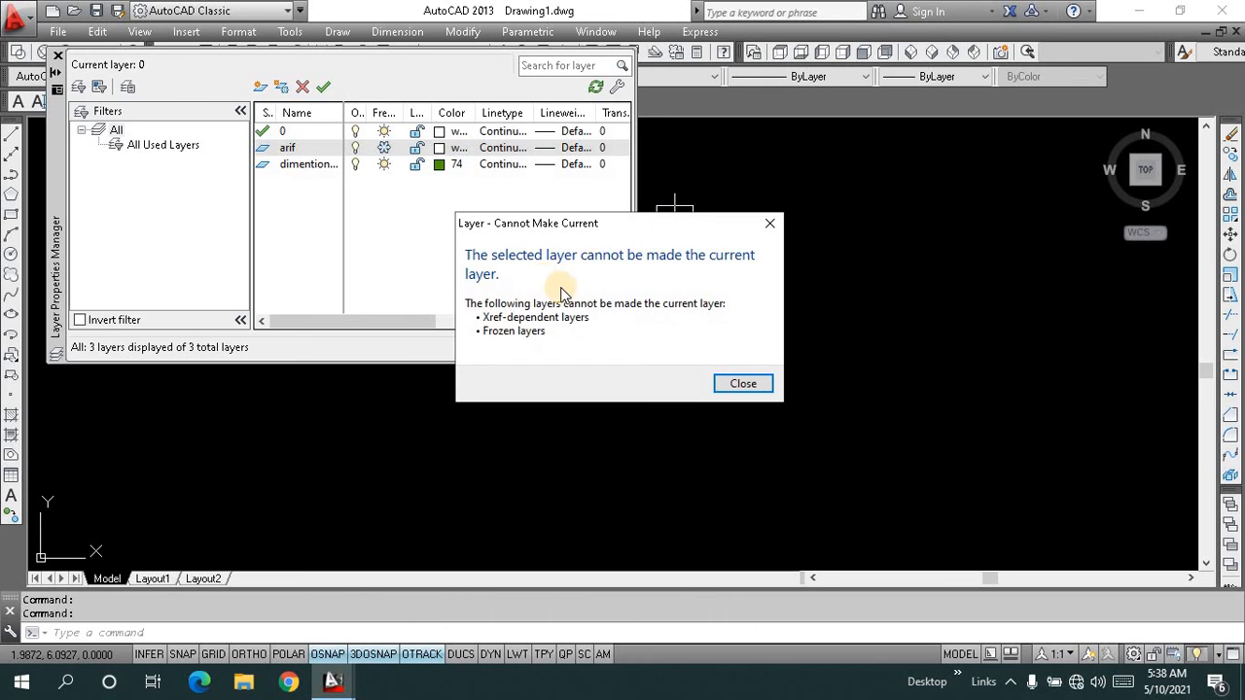
drag(636, 227, 756, 243)
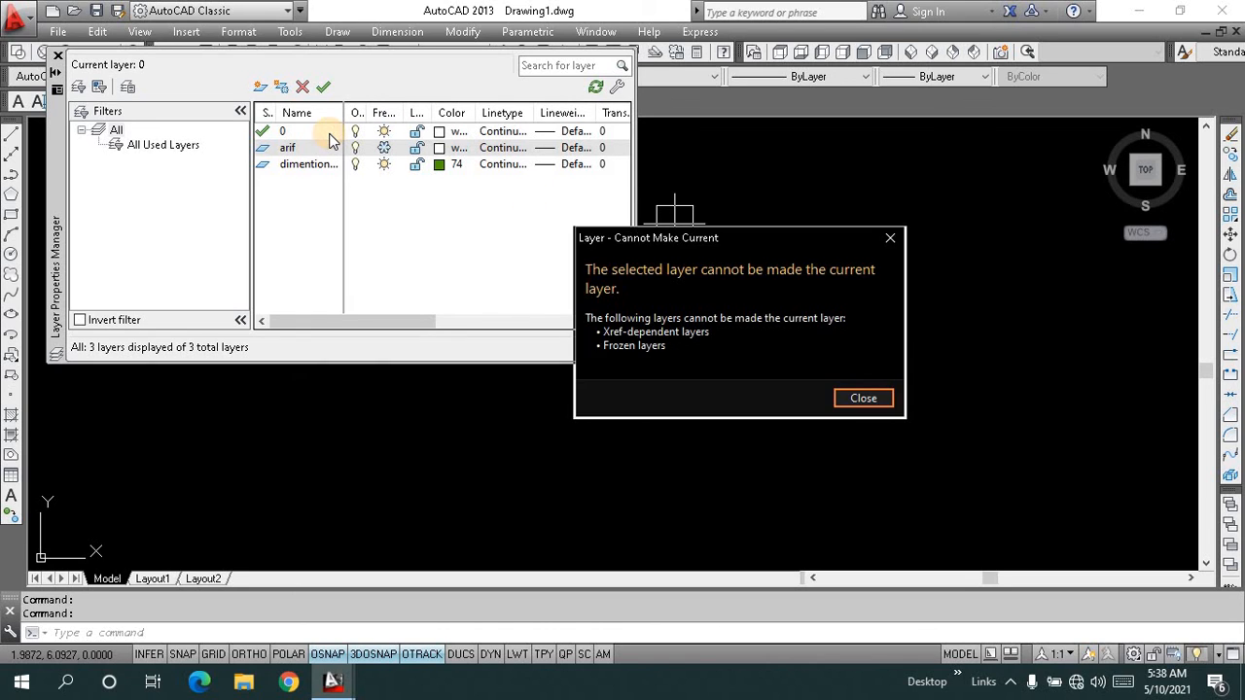
click(890, 238)
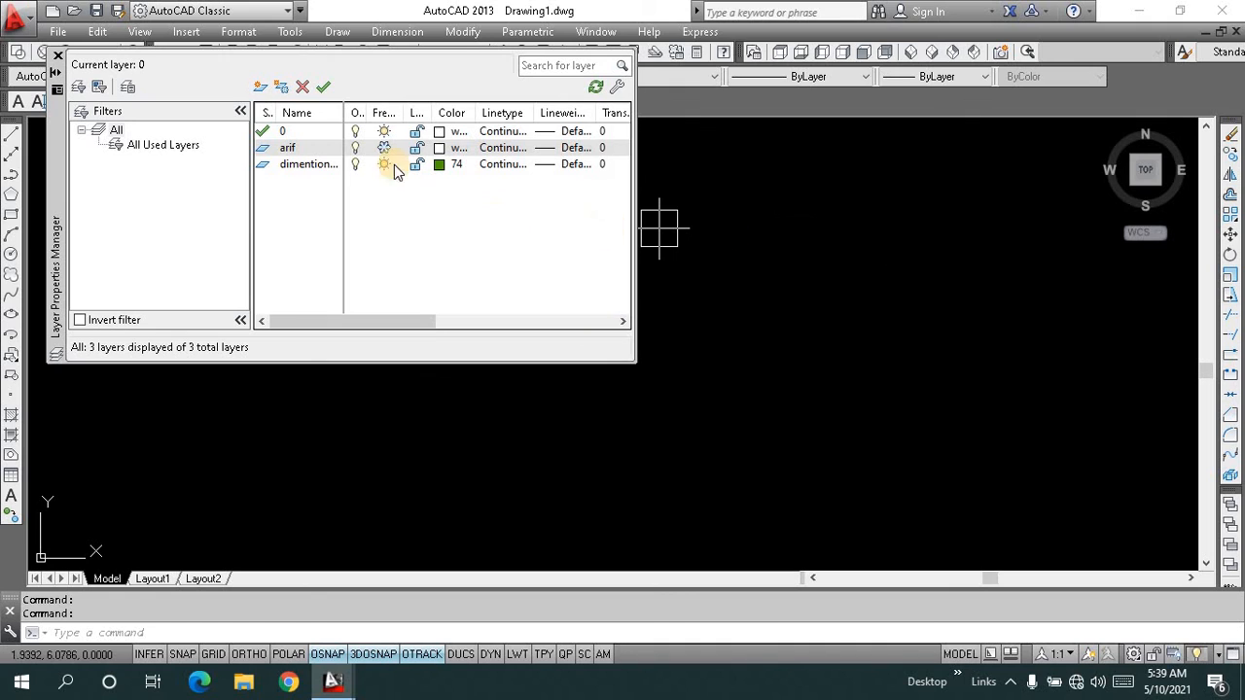
- Turn the current layer 0 off and back on
click(355, 132)
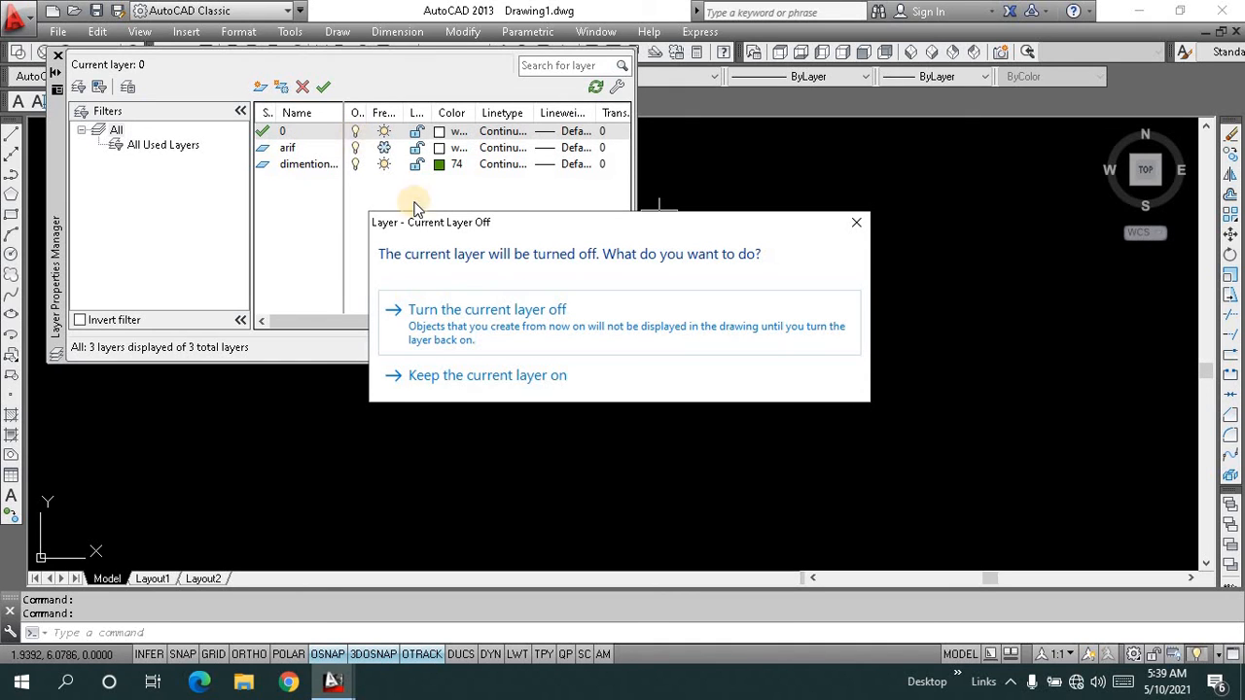
click(457, 309)
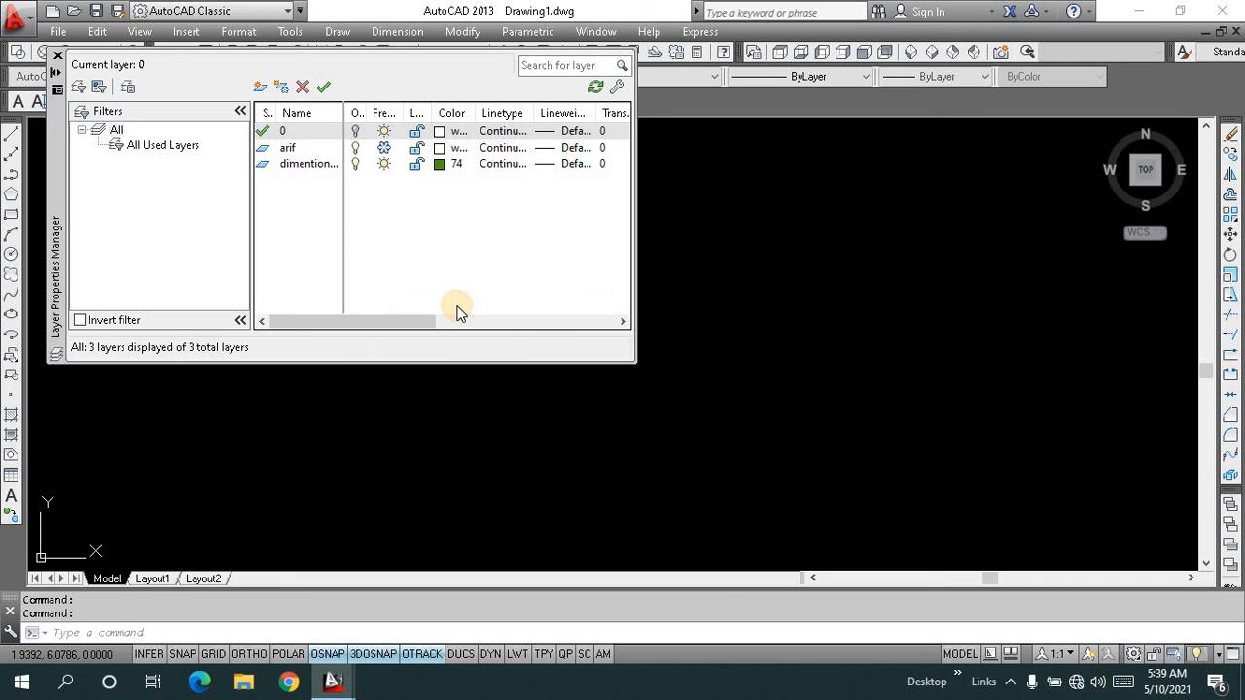
click(356, 133)
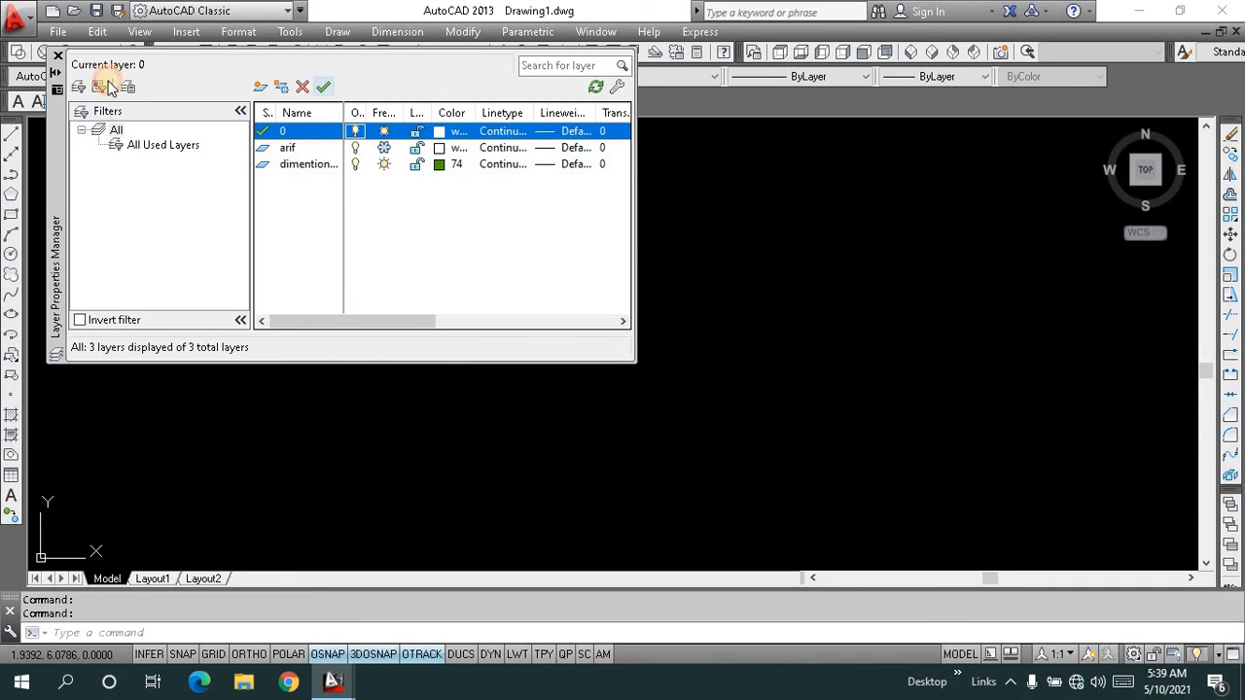